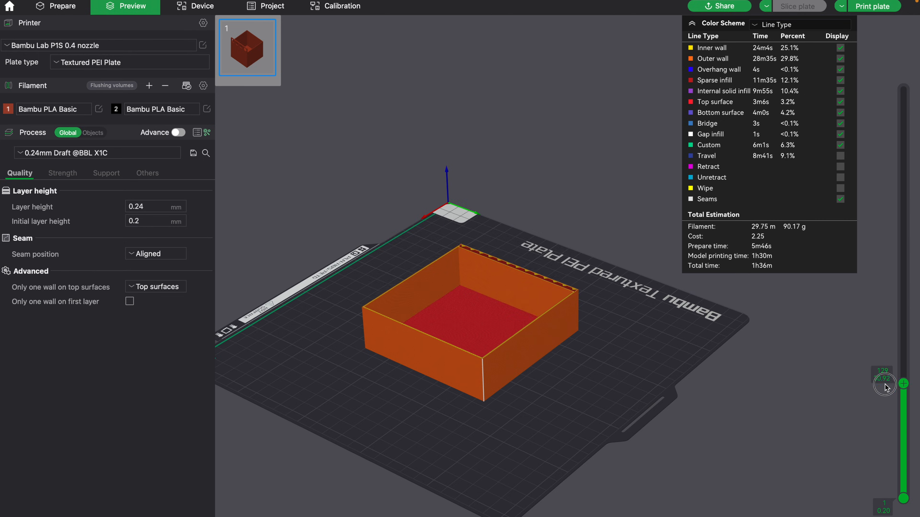
# - Extend the sliced box preview to its topmost layer and view the complete print
pyautogui.moveTo(903, 380); pyautogui.dragTo(904, 89)
pyautogui.moveTo(620, 300); pyautogui.dragTo(642, 297)
# - Examine the quality, strength, support and other process settings, including layer height, wall loops, support options and bed adhesion
pyautogui.click(68, 174)
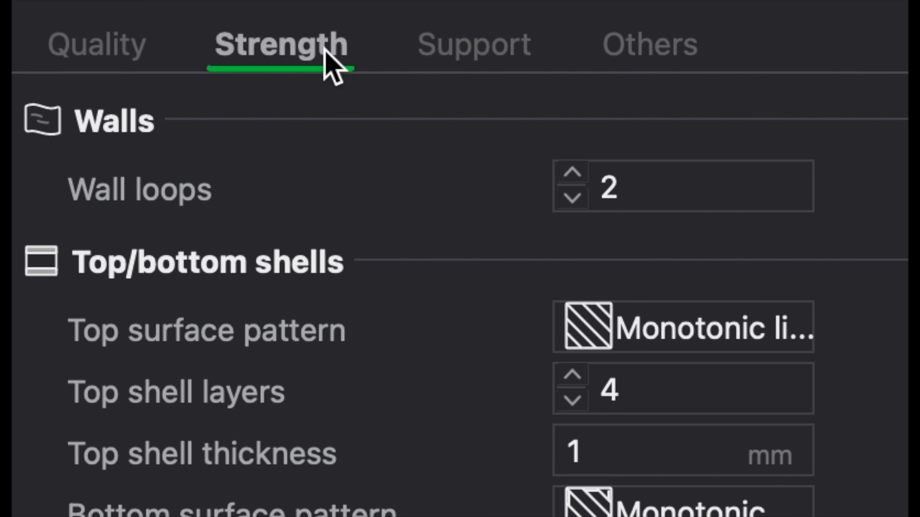
pyautogui.click(100, 174)
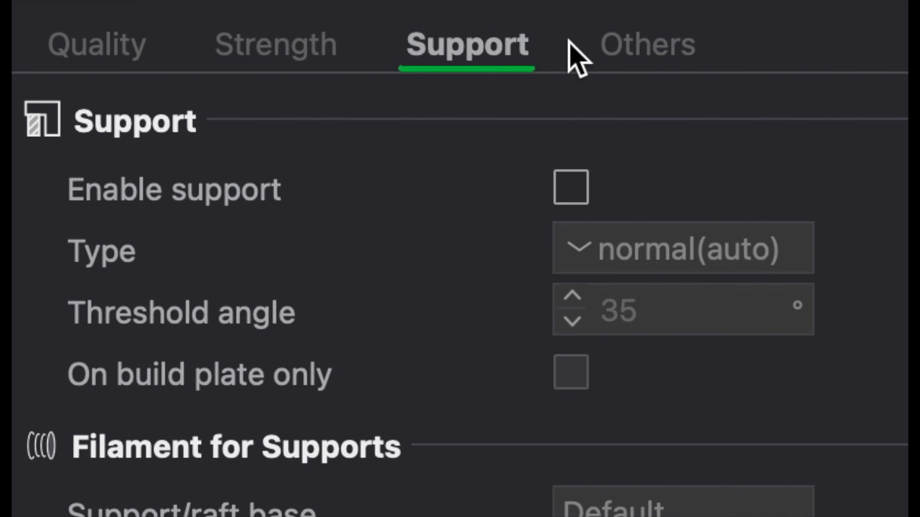
pyautogui.click(617, 43)
pyautogui.click(97, 44)
pyautogui.click(250, 46)
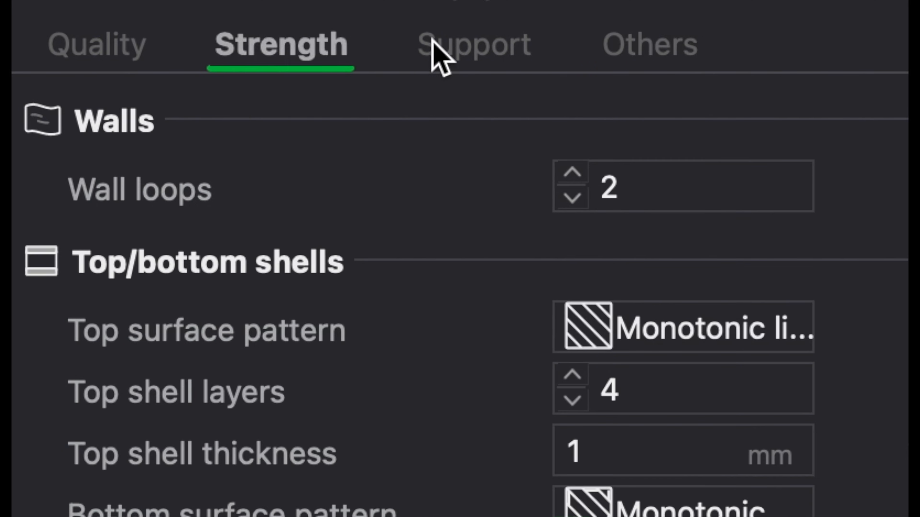
pyautogui.click(440, 42)
pyautogui.click(620, 43)
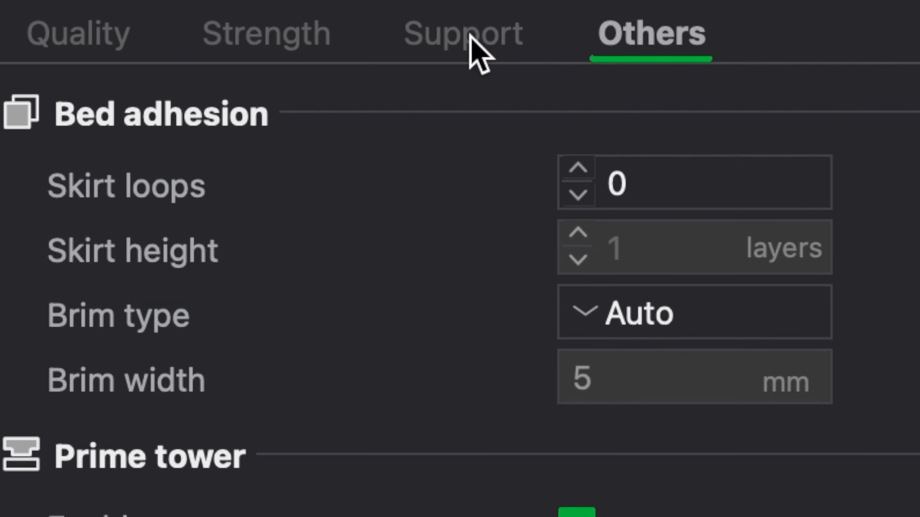
pyautogui.click(470, 33)
pyautogui.click(281, 30)
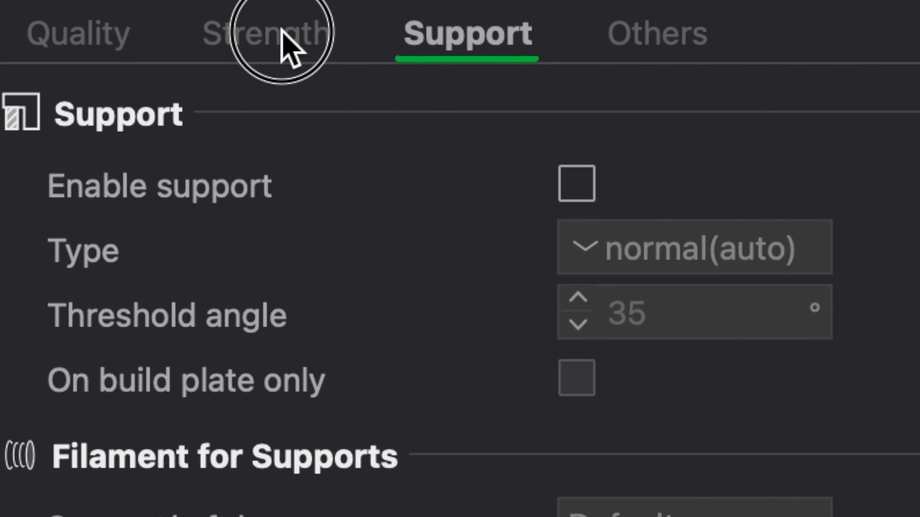
pyautogui.click(42, 32)
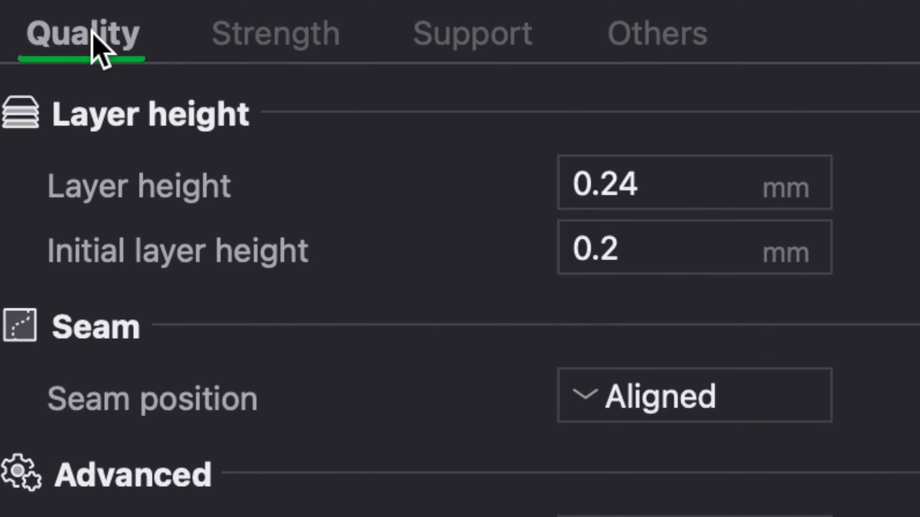
# - Lay the box with Lay on Face on the side wall adjoining the end of its perforated flange
pyautogui.moveTo(170, 56); pyautogui.dragTo(776, 293)
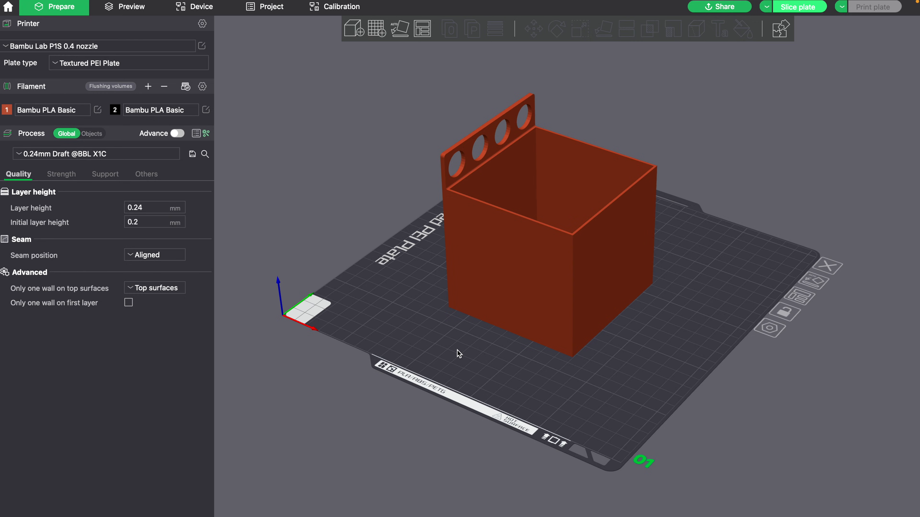
pyautogui.moveTo(456, 349)
pyautogui.mouseDown()
pyautogui.moveTo(446, 350)
pyautogui.moveTo(453, 346)
pyautogui.mouseUp()
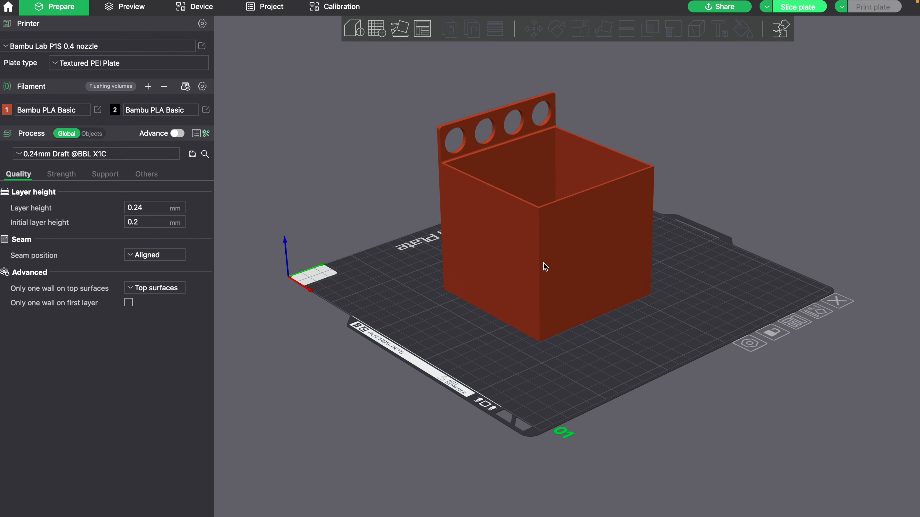
pyautogui.moveTo(543, 263); pyautogui.dragTo(460, 332)
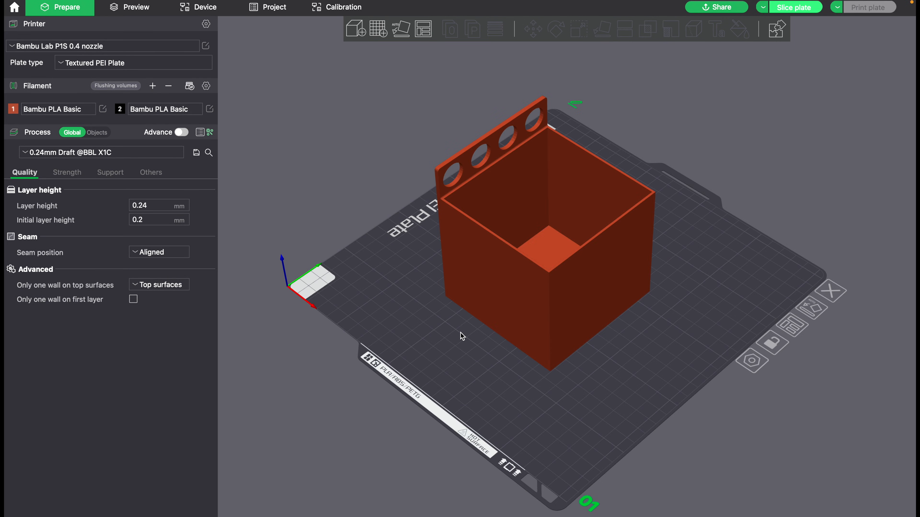
pyautogui.moveTo(483, 366); pyautogui.dragTo(539, 260)
pyautogui.click(540, 258)
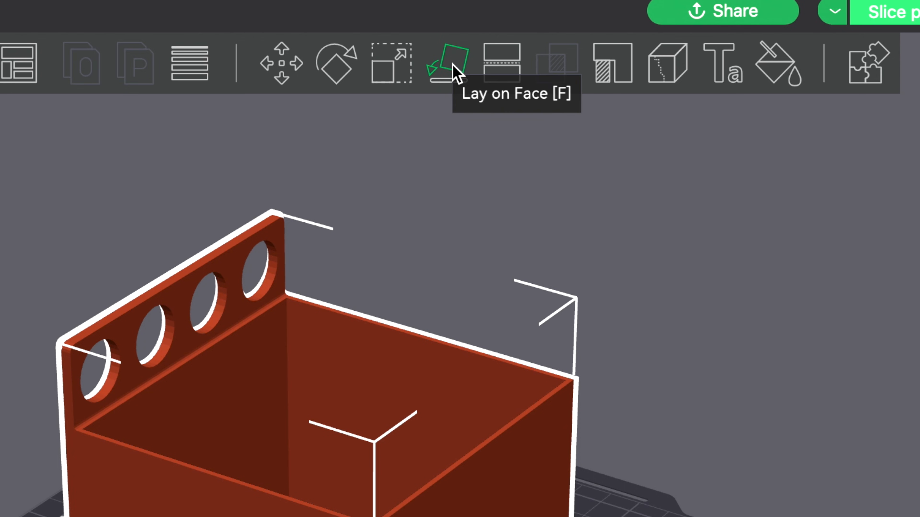
pyautogui.click(602, 29)
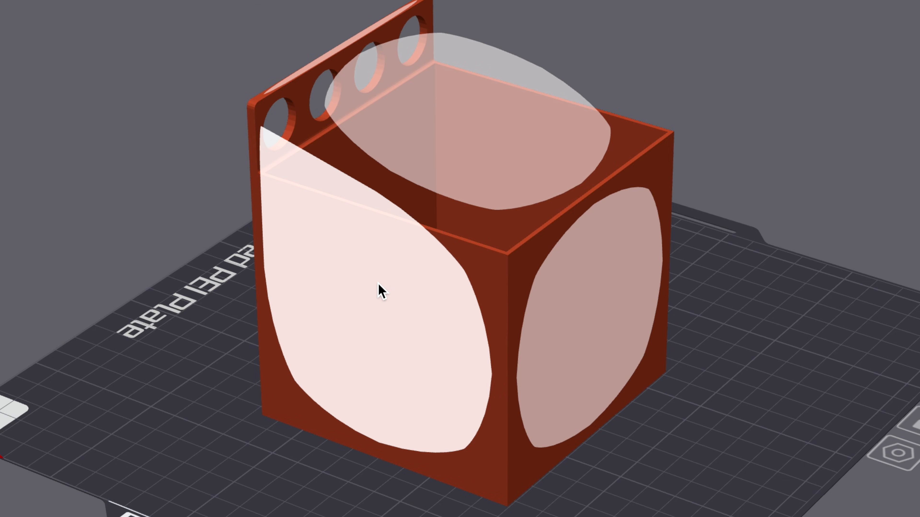
pyautogui.click(378, 283)
pyautogui.click(377, 510)
pyautogui.moveTo(378, 516); pyautogui.dragTo(393, 494)
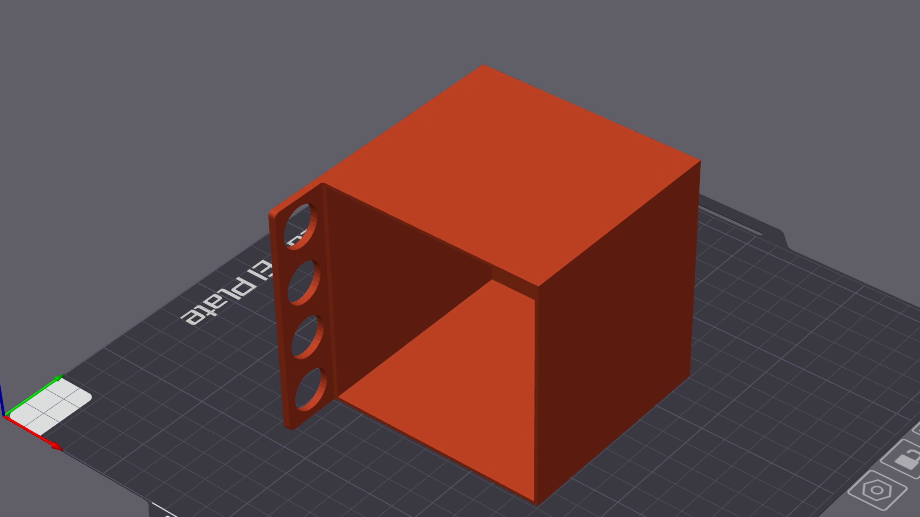
# - Examine the box from several angles, including the open interior, the wall spanning the opening and the flange with four holes
pyautogui.moveTo(409, 516); pyautogui.dragTo(418, 508)
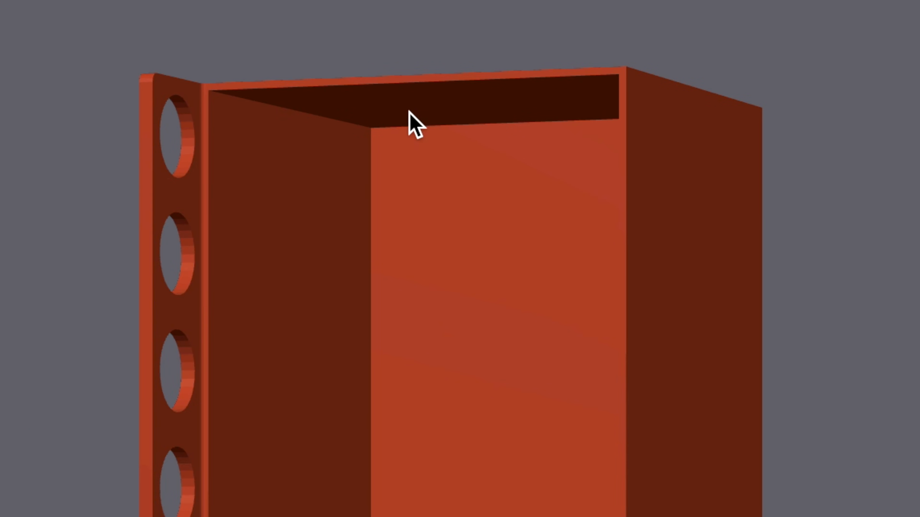
pyautogui.moveTo(562, 21); pyautogui.dragTo(562, 44)
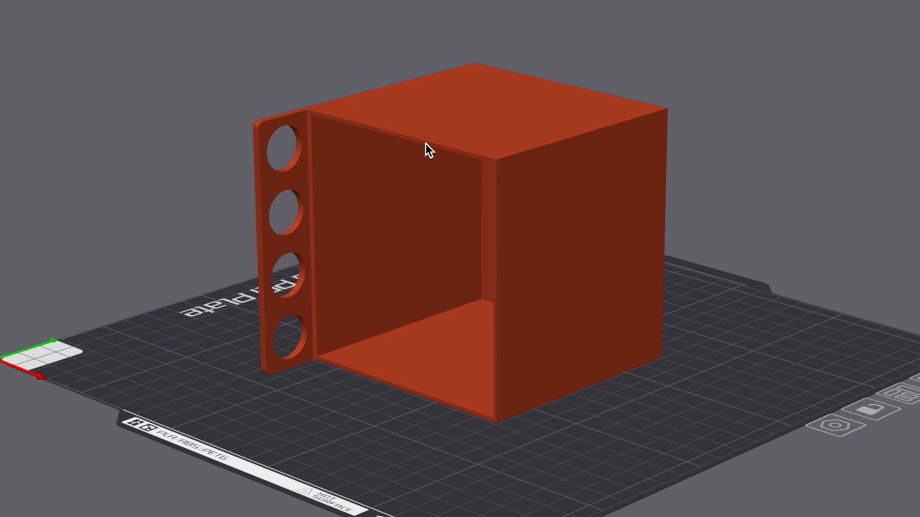
pyautogui.click(356, 268)
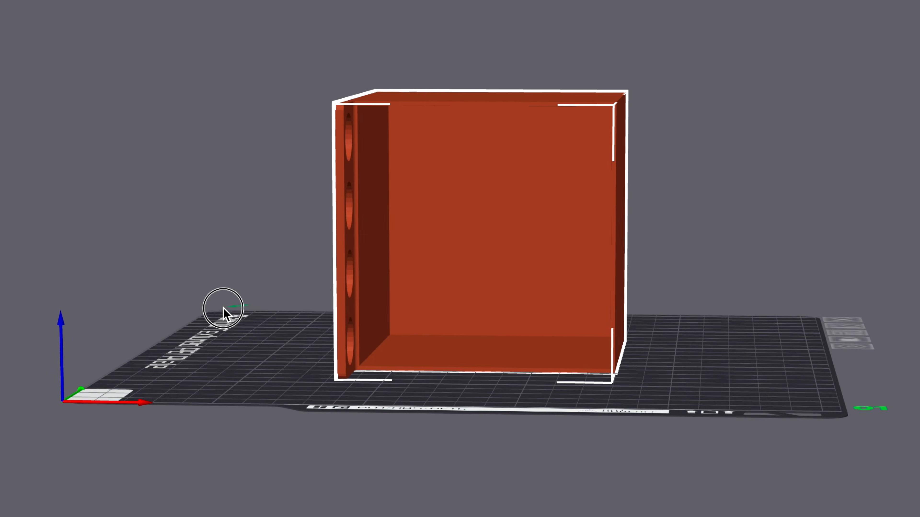
pyautogui.moveTo(221, 308); pyautogui.dragTo(201, 359)
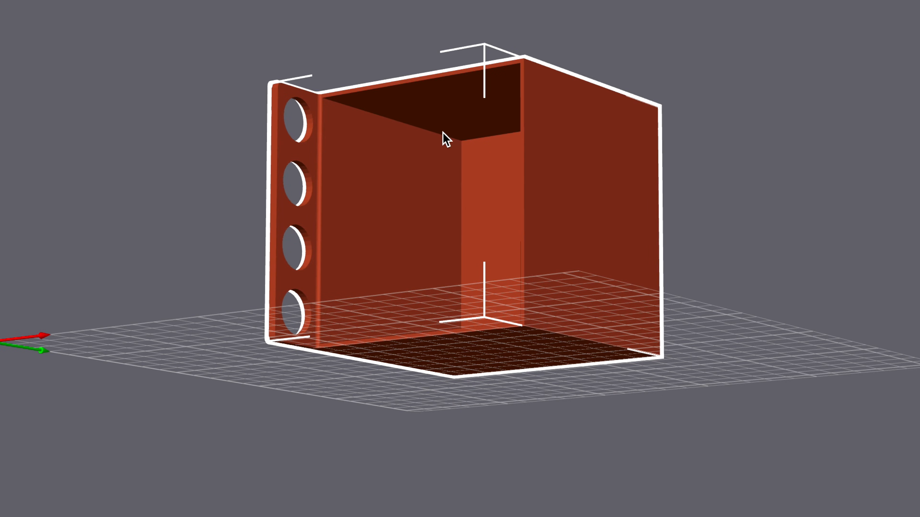
pyautogui.moveTo(202, 200); pyautogui.dragTo(178, 225)
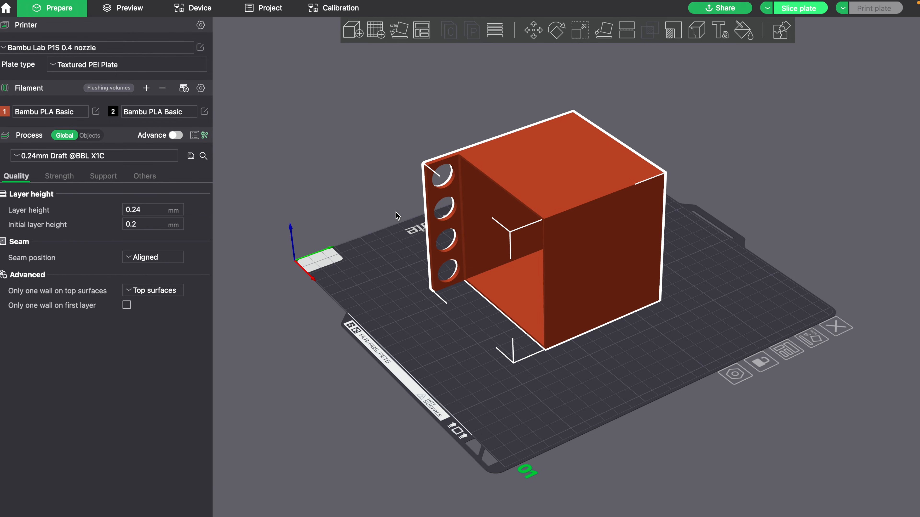
pyautogui.moveTo(400, 315); pyautogui.dragTo(448, 344)
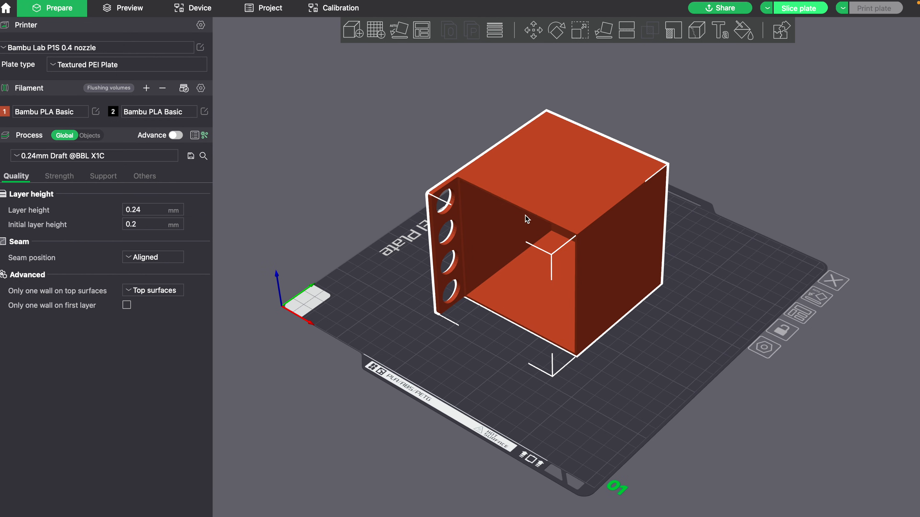
pyautogui.moveTo(485, 350); pyautogui.dragTo(501, 371)
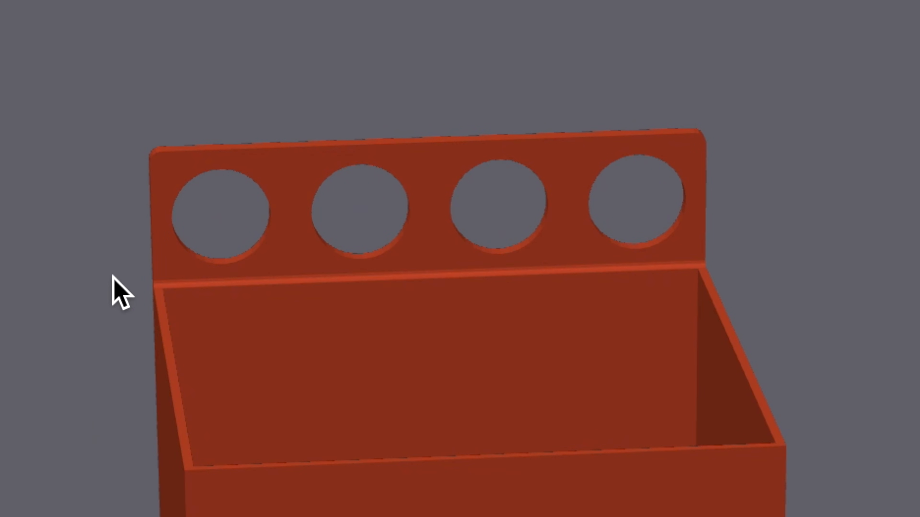
pyautogui.moveTo(8, 308); pyautogui.dragTo(55, 278)
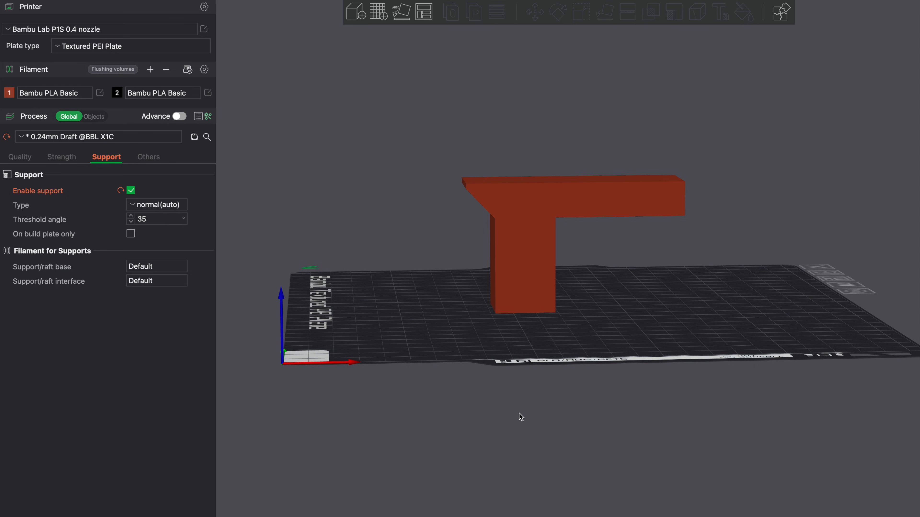
# - Slice the plate holding the T-shaped part with supports enabled
pyautogui.moveTo(521, 417)
pyautogui.mouseDown()
pyautogui.moveTo(532, 408)
pyautogui.moveTo(517, 404)
pyautogui.moveTo(530, 408)
pyautogui.mouseUp()
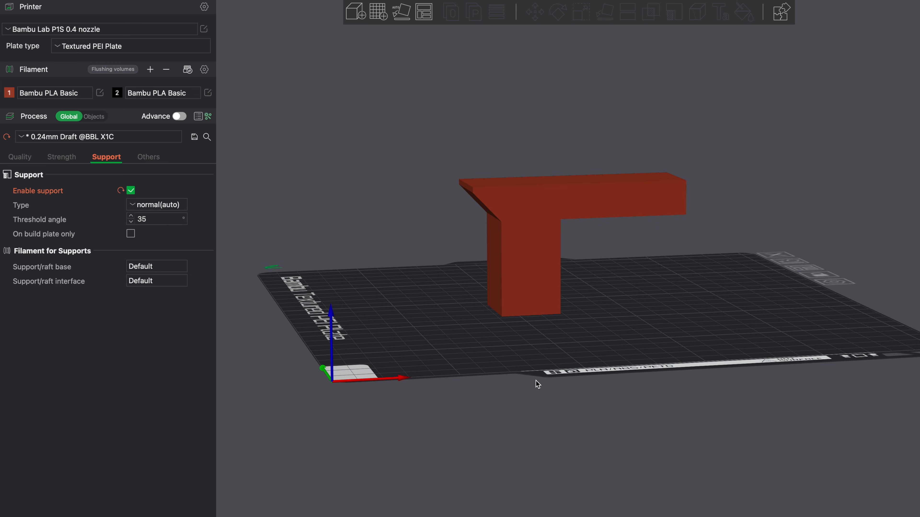
pyautogui.click(541, 294)
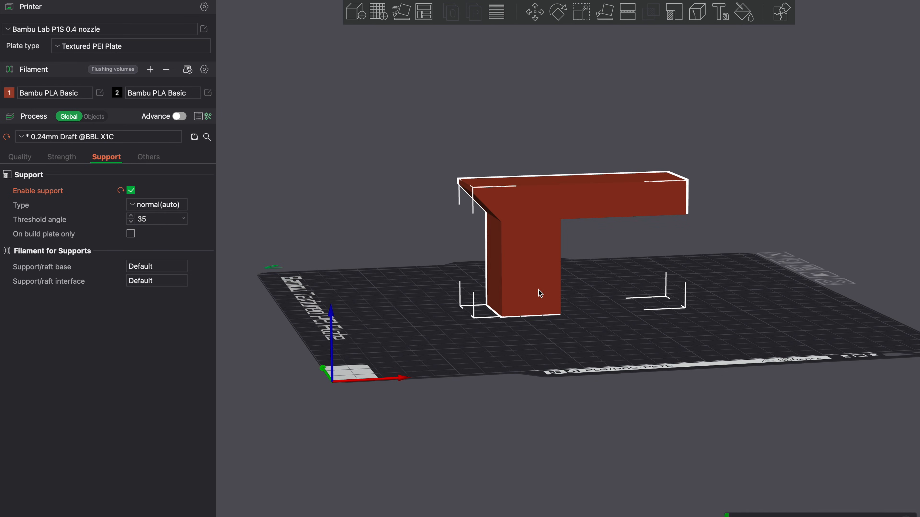
pyautogui.click(810, 0)
pyautogui.moveTo(645, 324); pyautogui.dragTo(631, 325)
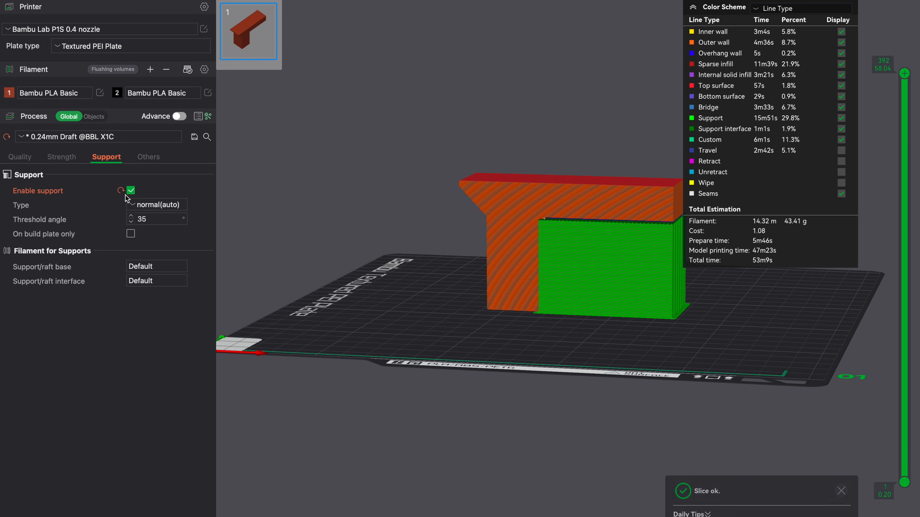
# - Examine the support and infill of the sliced T-shaped part down to layer 160 and back up to the full height
pyautogui.moveTo(371, 266); pyautogui.dragTo(457, 299)
pyautogui.moveTo(591, 275); pyautogui.dragTo(565, 275, button='right')
pyautogui.moveTo(908, 74); pyautogui.dragTo(889, 312)
pyautogui.moveTo(706, 326); pyautogui.dragTo(701, 369)
pyautogui.scroll(3, 790, 358)
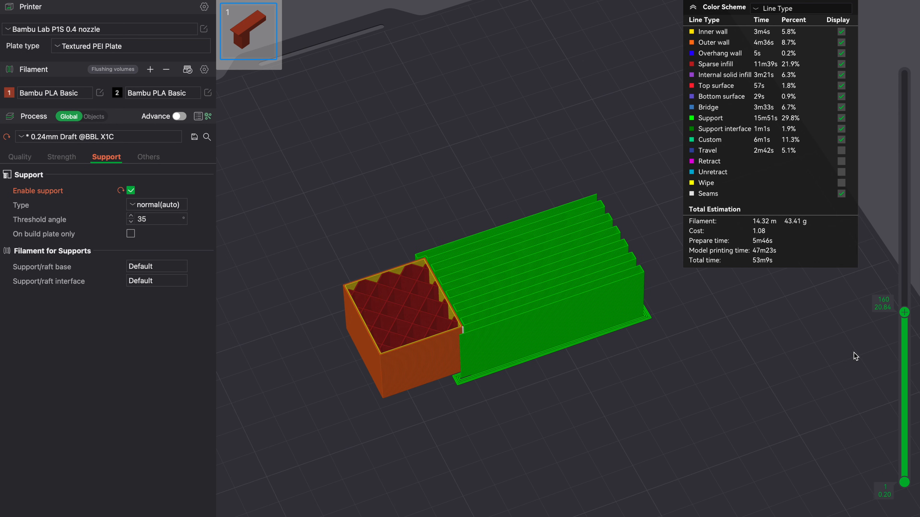
pyautogui.moveTo(911, 311); pyautogui.dragTo(905, 73)
pyautogui.scroll(-3, 633, 383)
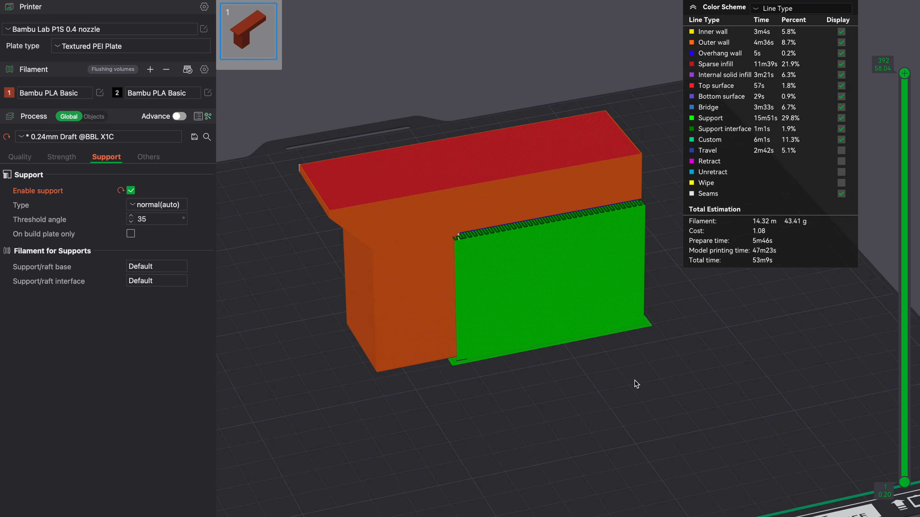
pyautogui.scroll(-2, 636, 384)
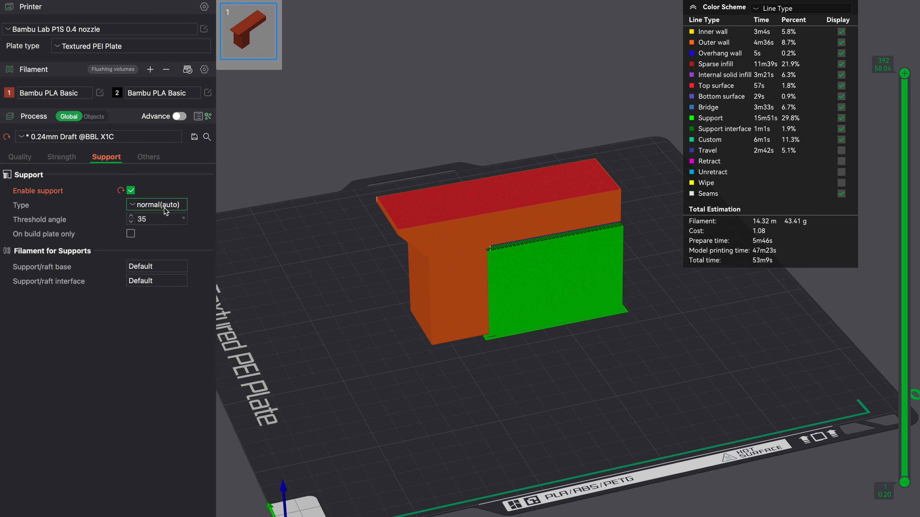
# - Disable support and lay the T-shaped part with Lay on Face on its broad, flat T-profile side
pyautogui.click(131, 191)
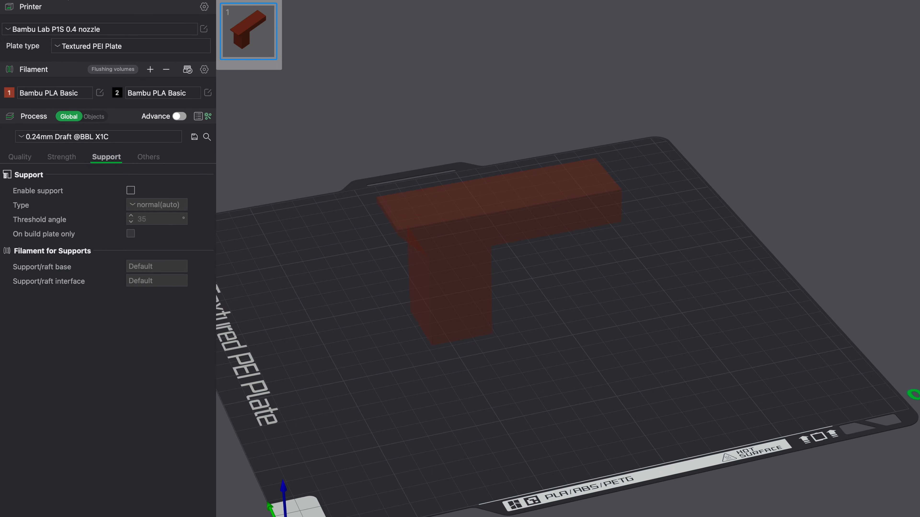
pyautogui.press('Tab')
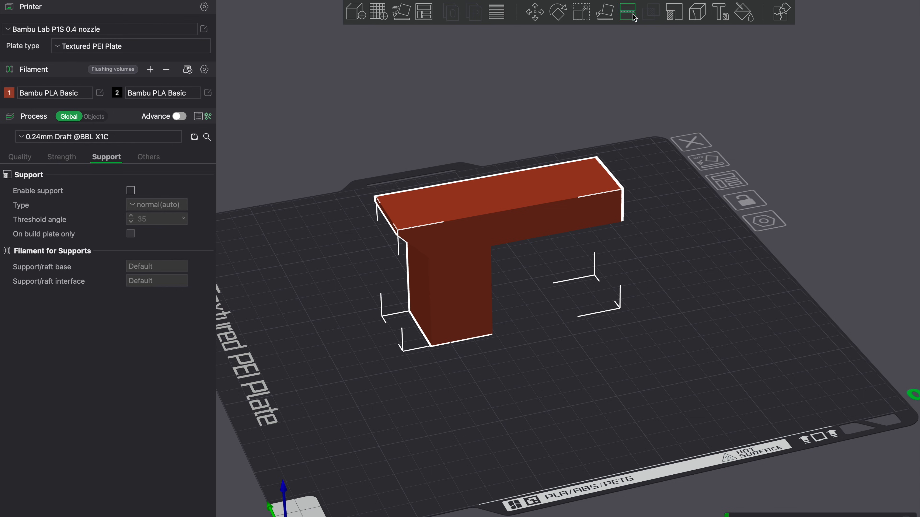
pyautogui.click(604, 11)
pyautogui.click(449, 285)
pyautogui.click(499, 432)
pyautogui.moveTo(507, 416); pyautogui.dragTo(470, 422)
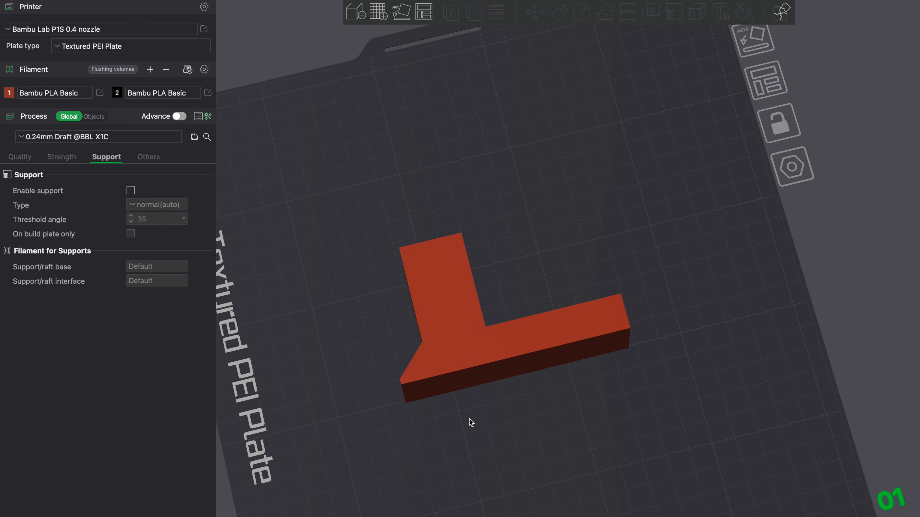
pyautogui.scroll(2, 470, 423)
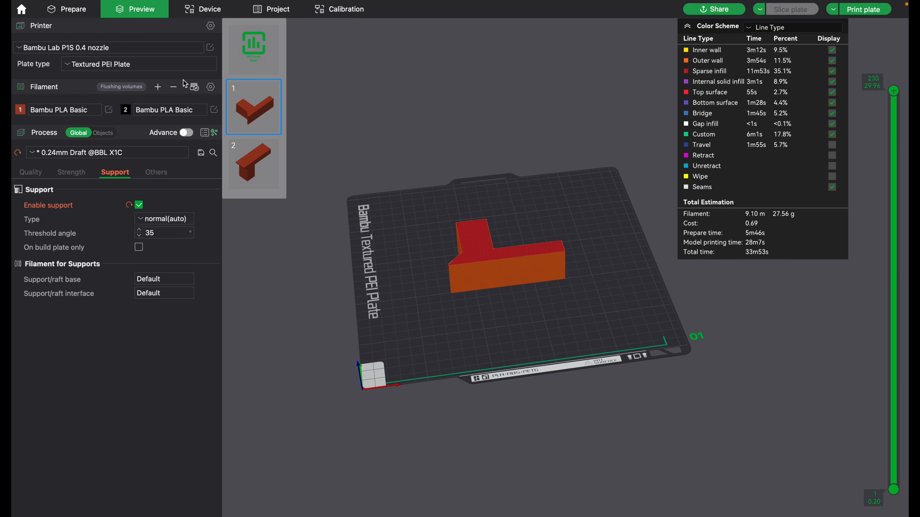
# - Make plate 2 with the upright T-shaped part the active plate and show its sliced preview
pyautogui.click(97, 12)
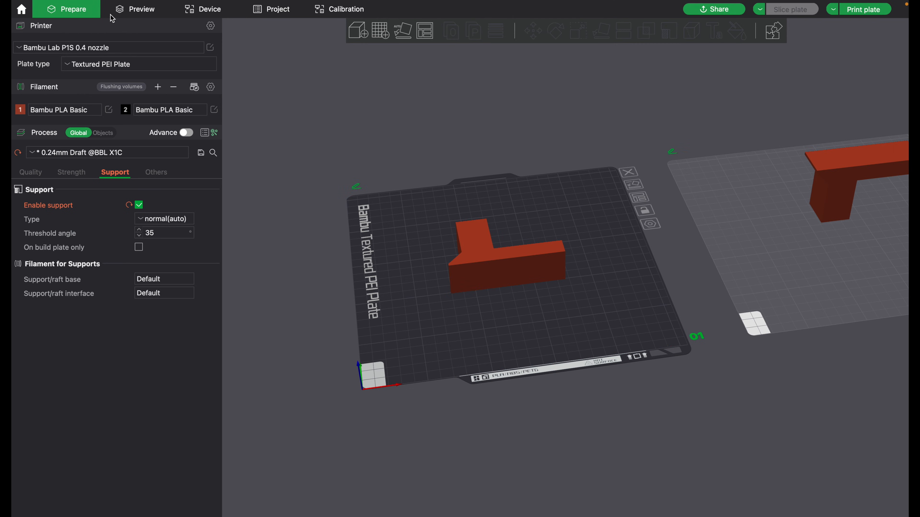
pyautogui.click(742, 239)
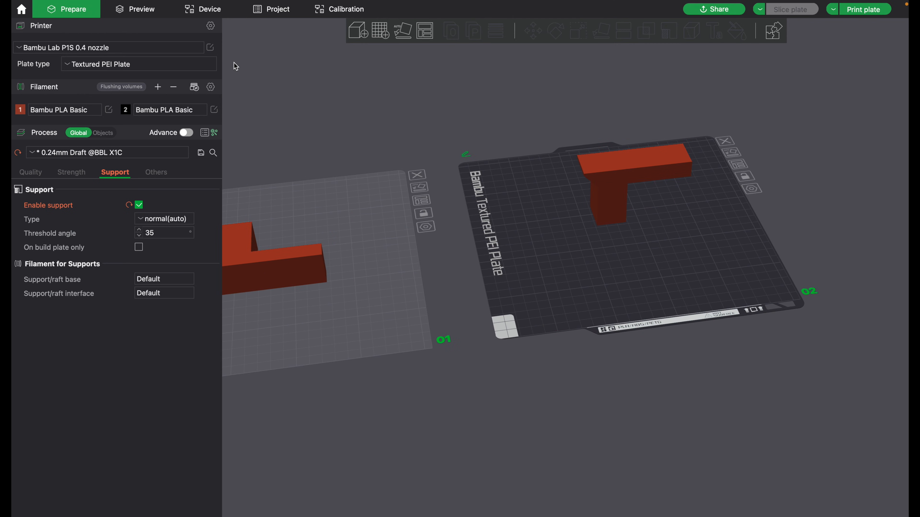
pyautogui.click(139, 17)
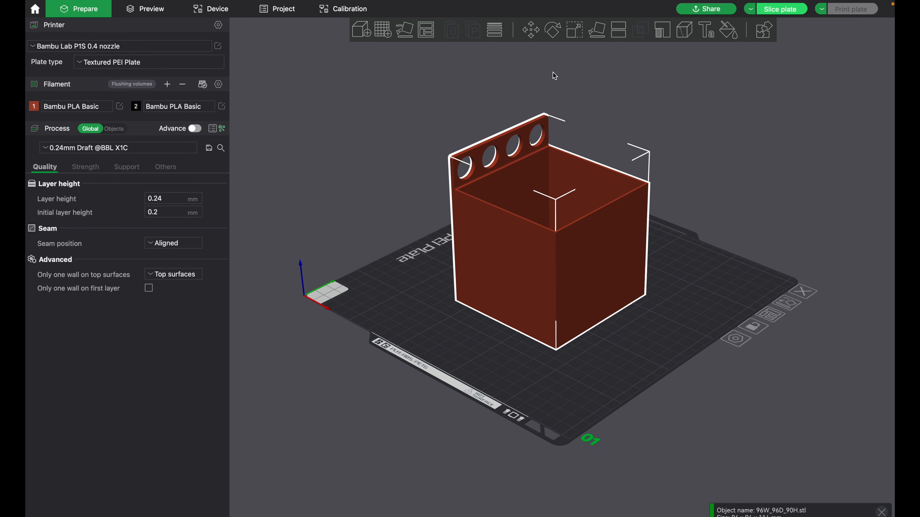
# - Rotate the box freehand about its vertical axis and open the Scale tool for it
pyautogui.click(554, 33)
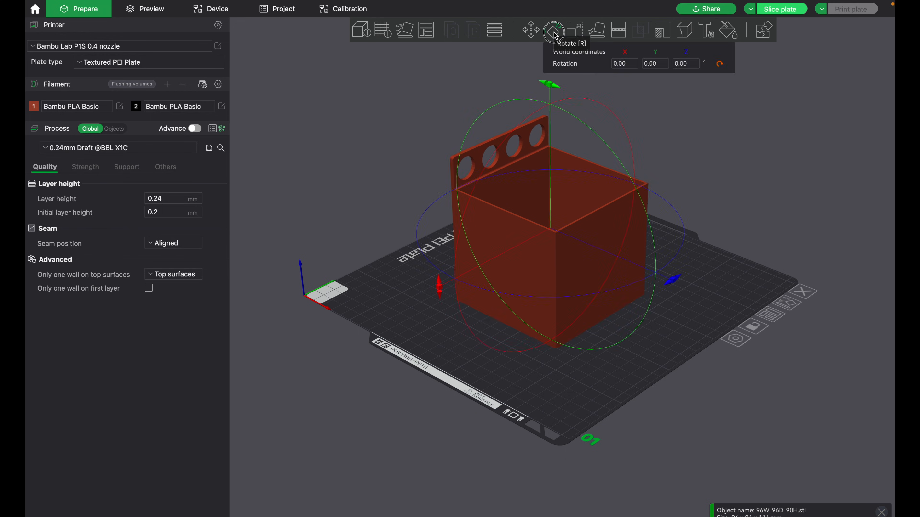
pyautogui.moveTo(668, 296); pyautogui.dragTo(634, 311)
pyautogui.click(574, 30)
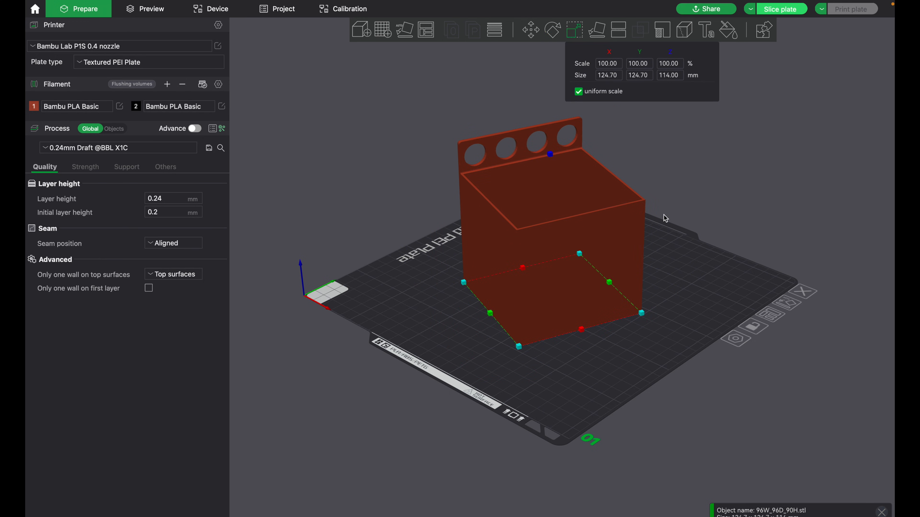
# - Scale the box uniformly to about 95 % and try Lay on Face on its sides, ending with it upright and its opening upward
pyautogui.moveTo(642, 312)
pyautogui.mouseDown()
pyautogui.moveTo(684, 313)
pyautogui.moveTo(636, 311)
pyautogui.mouseUp()
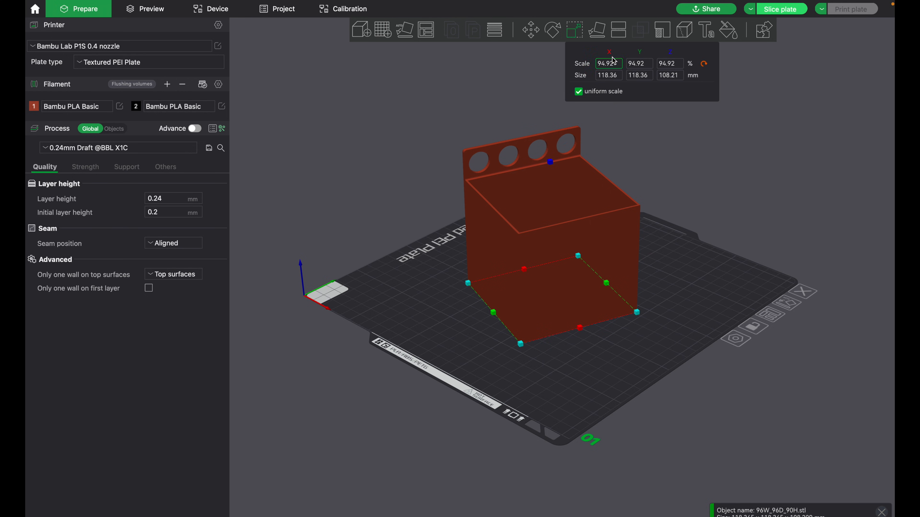
pyautogui.click(597, 30)
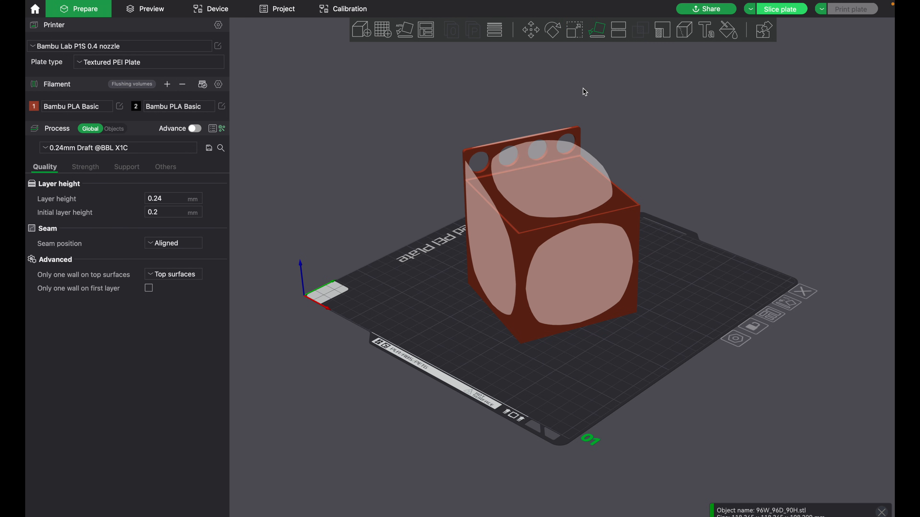
pyautogui.click(597, 30)
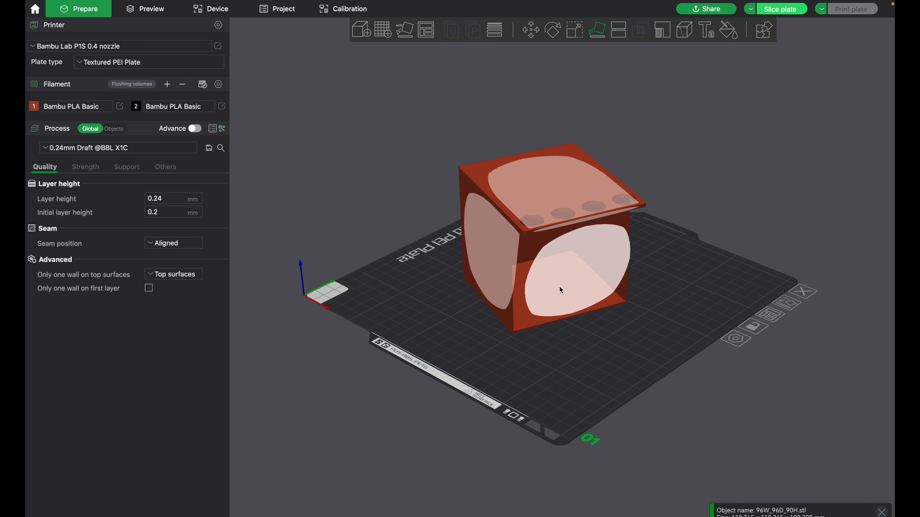
pyautogui.click(550, 257)
pyautogui.click(521, 204)
pyautogui.moveTo(522, 398); pyautogui.dragTo(543, 363)
pyautogui.click(531, 277)
pyautogui.moveTo(507, 335); pyautogui.dragTo(525, 339)
pyautogui.click(525, 339)
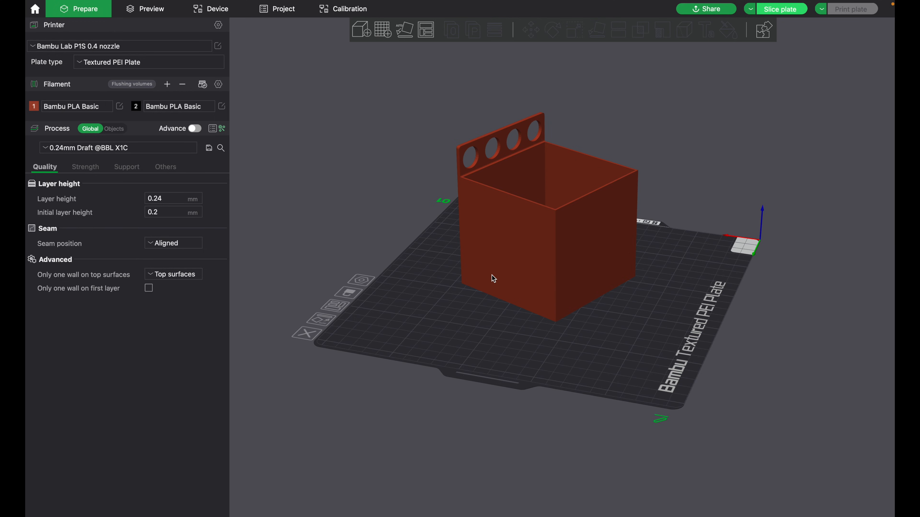
pyautogui.moveTo(468, 314); pyautogui.dragTo(524, 346)
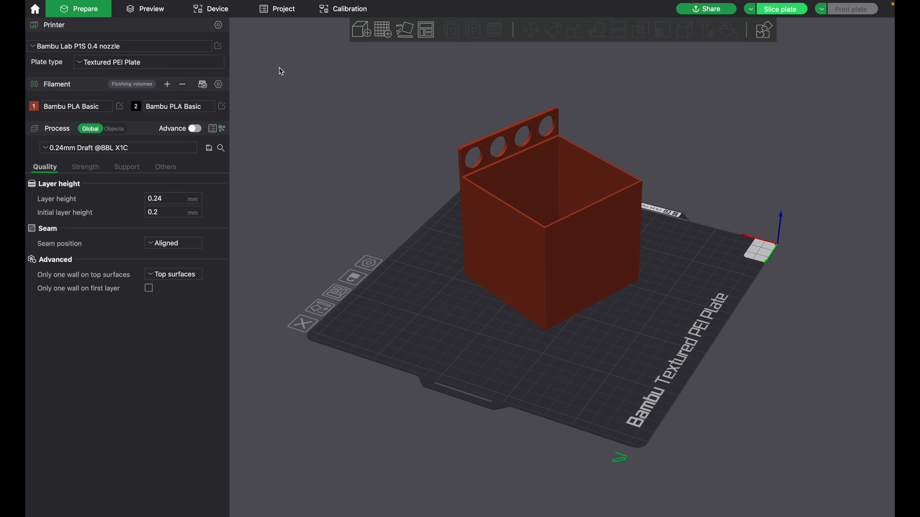
# - Examine the printer selection list across the Bambu Lab, Elegoo, Anker, Anycubic and Creality models, and confirm it with the existing selection
pyautogui.click(219, 28)
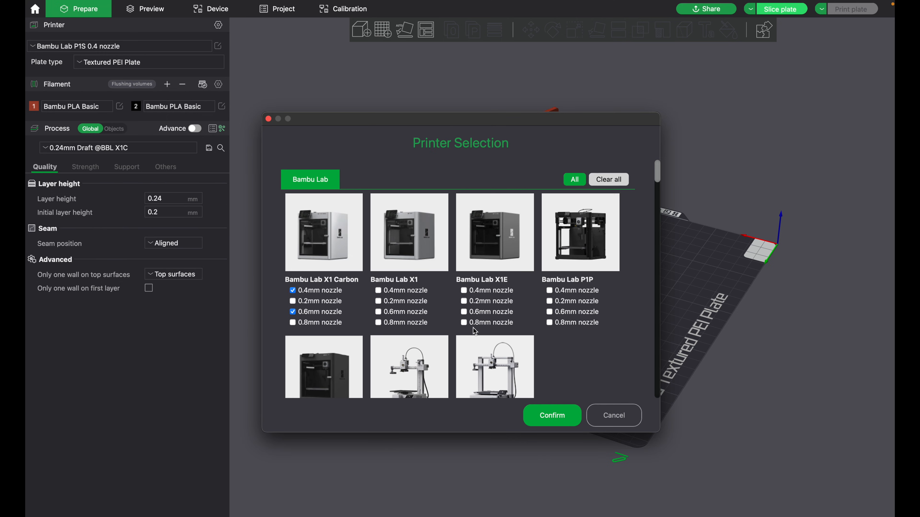
pyautogui.scroll(-5, 473, 327)
pyautogui.scroll(-7, 473, 328)
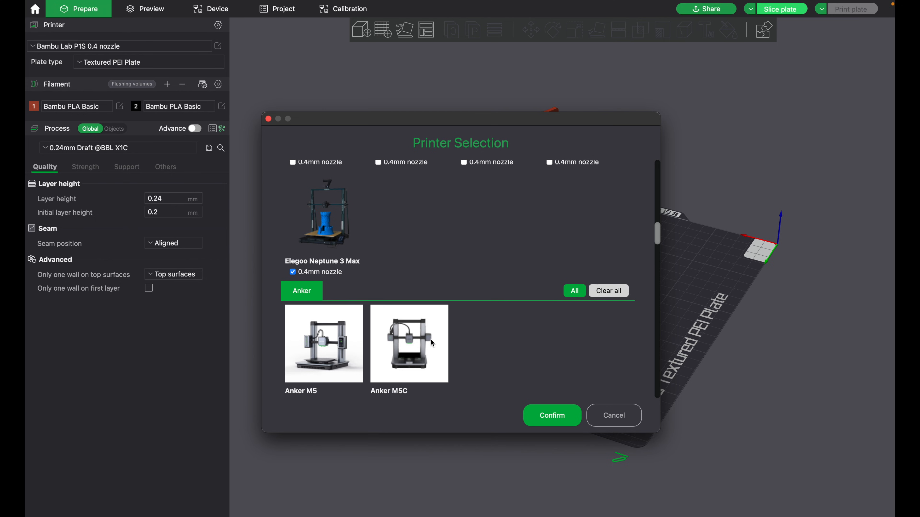
pyautogui.scroll(2, 432, 339)
pyautogui.scroll(6, 432, 343)
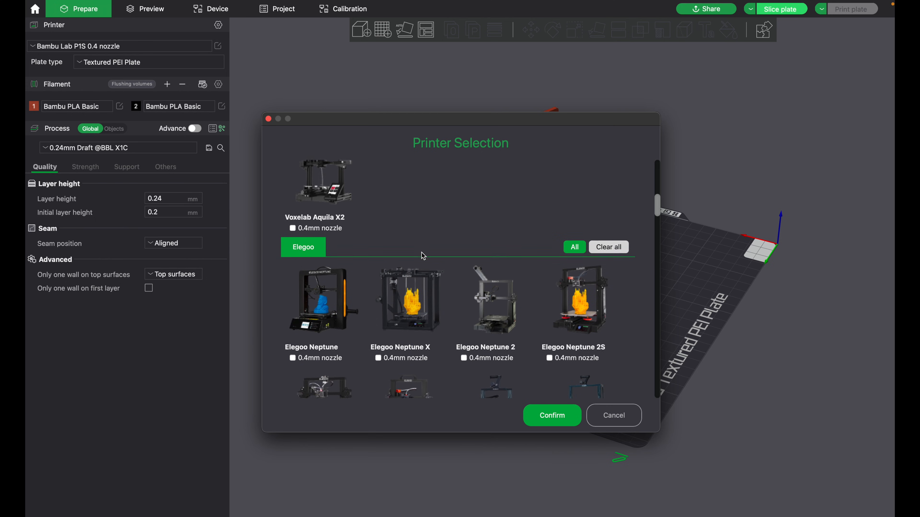
pyautogui.scroll(-8, 393, 242)
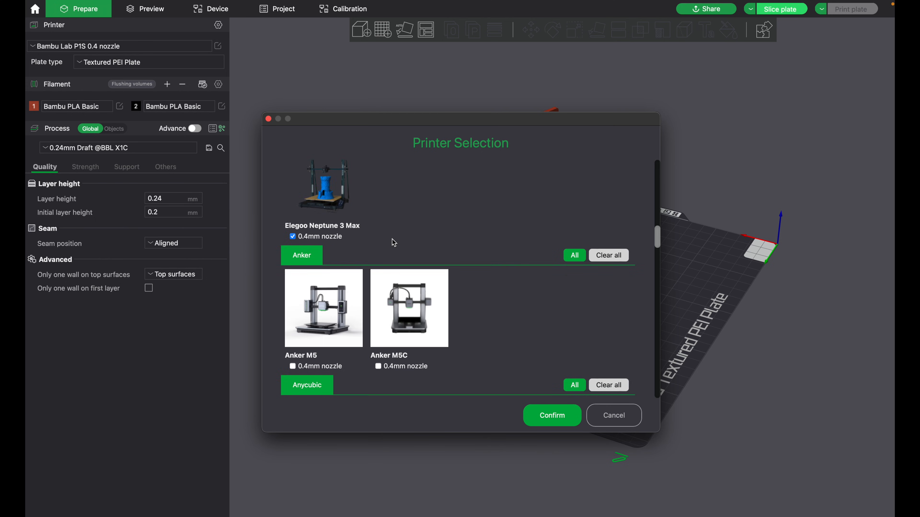
pyautogui.scroll(-8, 393, 243)
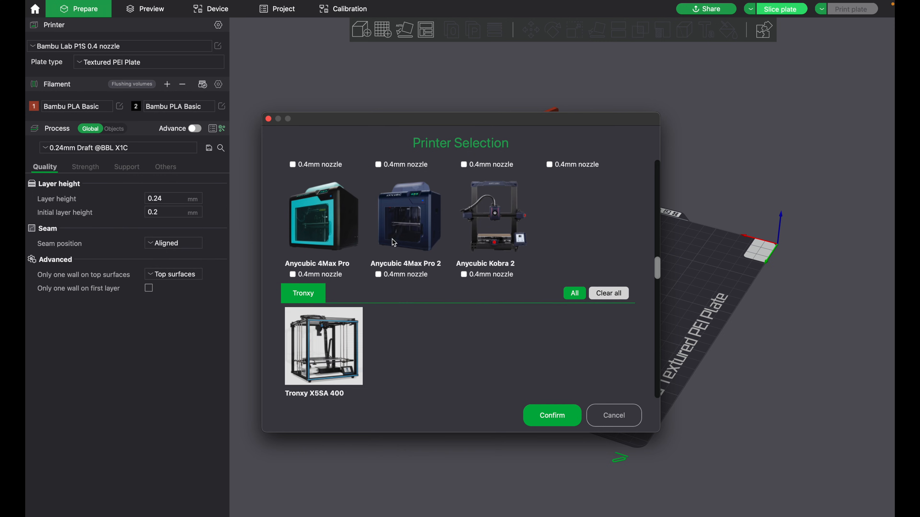
pyautogui.scroll(-8, 393, 243)
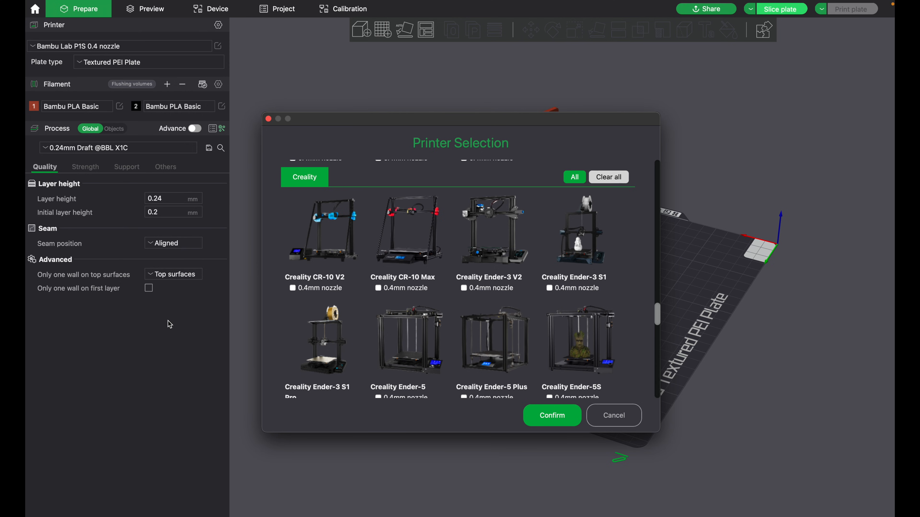
pyautogui.scroll(15, 320, 290)
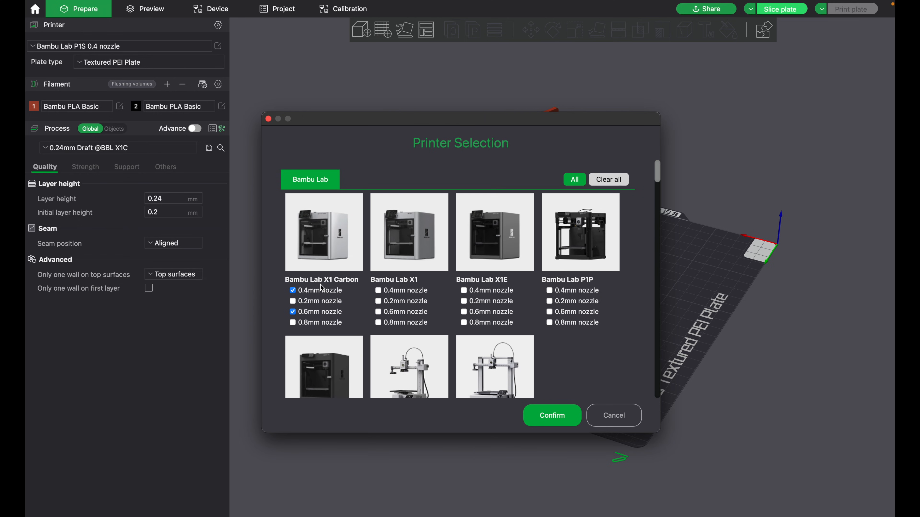
pyautogui.scroll(-4, 363, 288)
pyautogui.scroll(1, 362, 287)
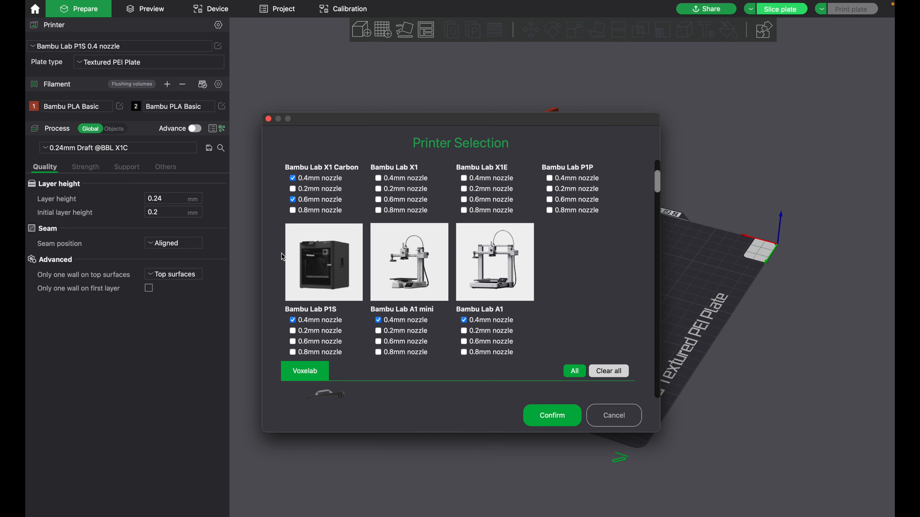
pyautogui.scroll(1, 340, 221)
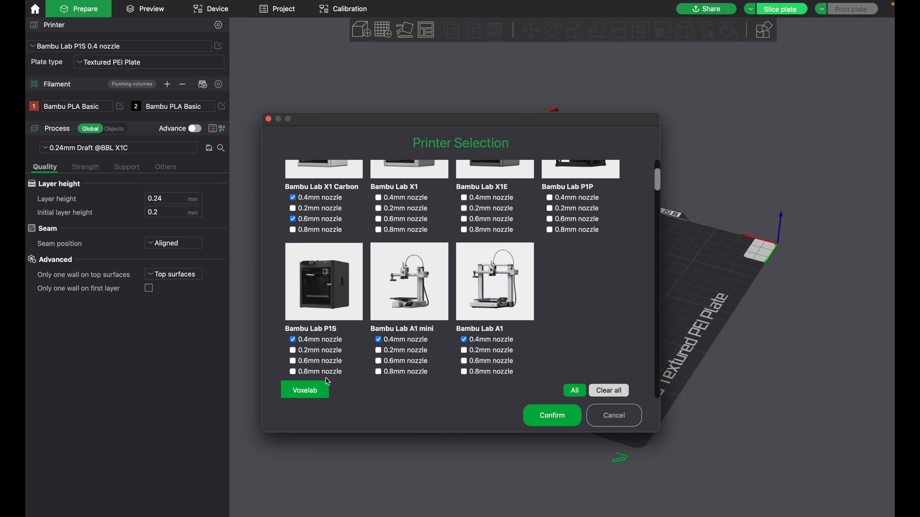
pyautogui.click(551, 417)
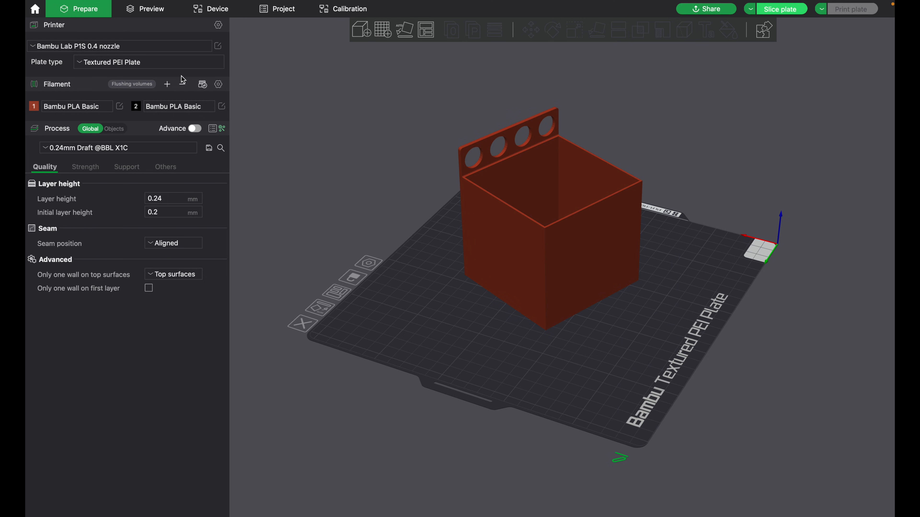
# - Review the available plate types and switch the advanced process settings on and back off
pyautogui.click(106, 63)
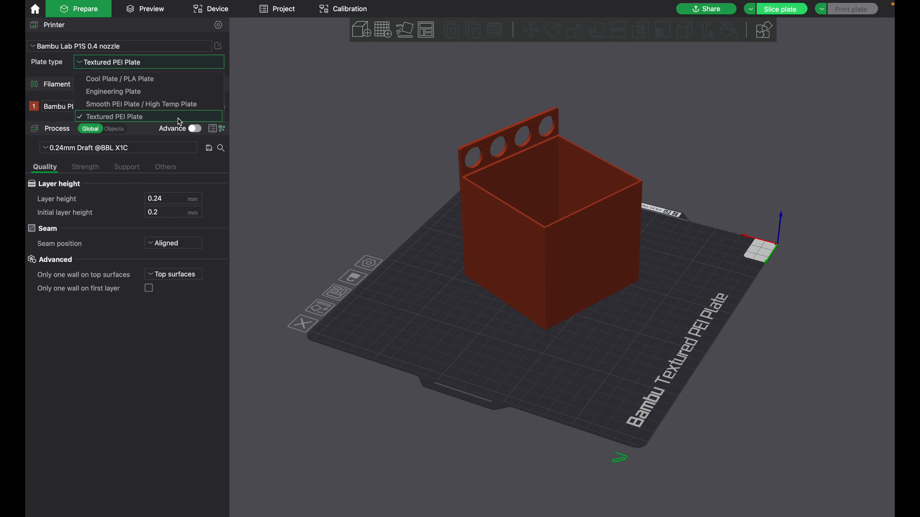
pyautogui.click(395, 303)
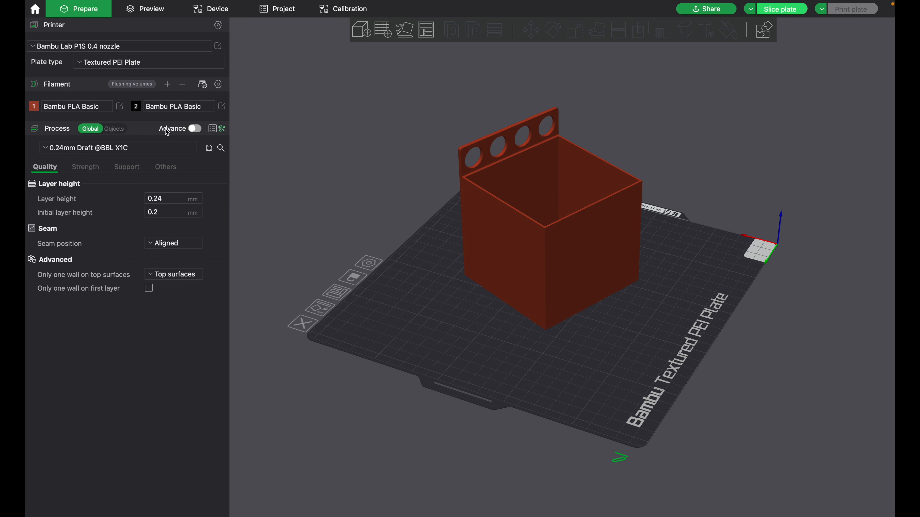
pyautogui.click(194, 129)
pyautogui.click(194, 129)
pyautogui.click(193, 129)
pyautogui.click(193, 129)
# - Review the strength, support and quality settings and the system presets available for the process
pyautogui.click(86, 168)
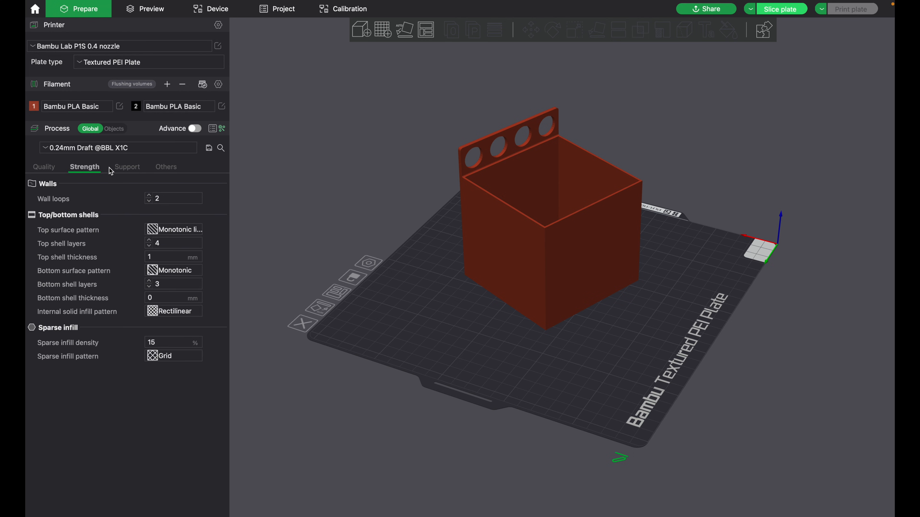
pyautogui.click(125, 169)
pyautogui.click(42, 171)
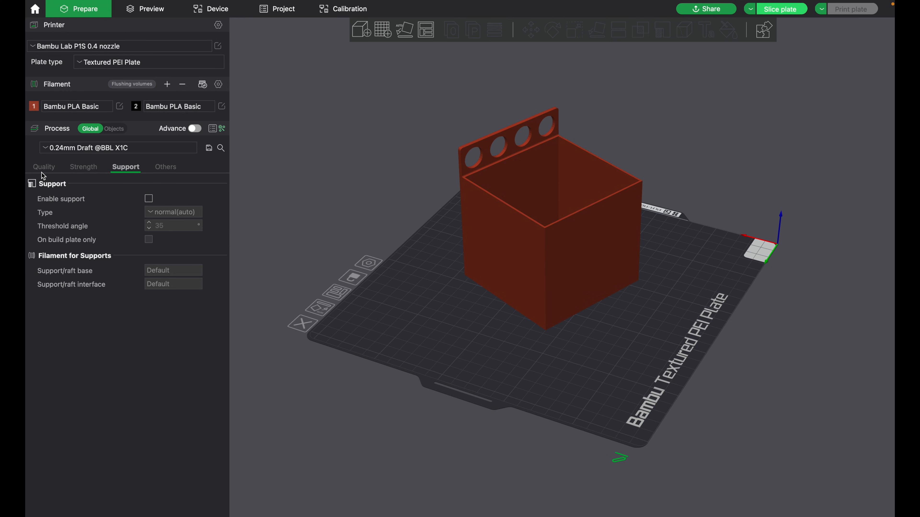
pyautogui.click(41, 168)
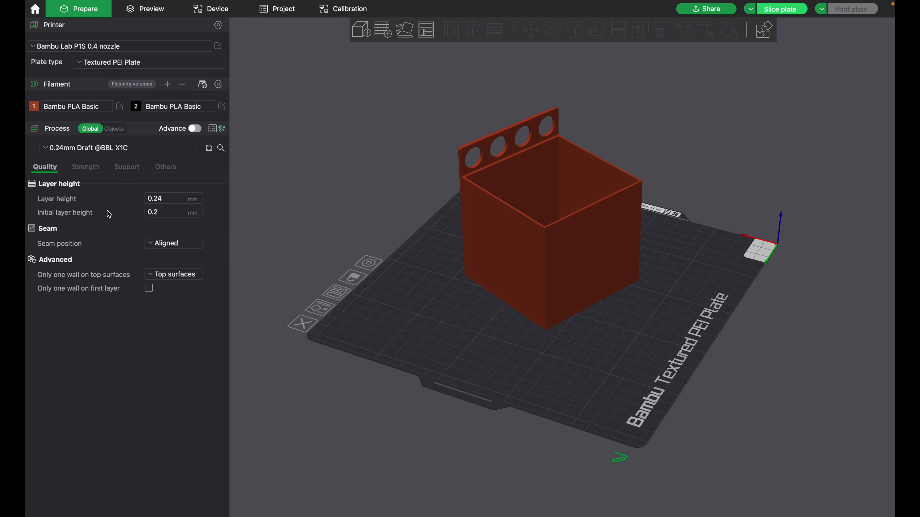
pyautogui.click(152, 200)
pyautogui.click(91, 147)
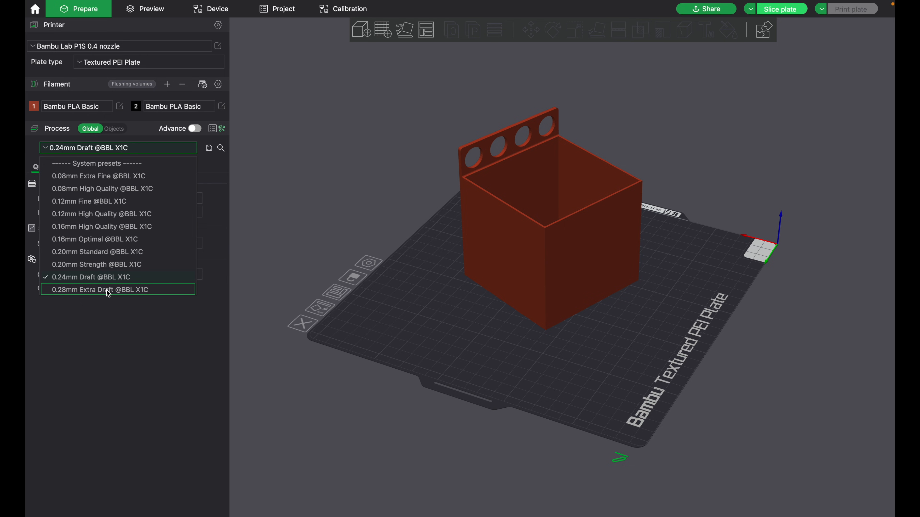
pyautogui.click(108, 335)
pyautogui.click(517, 183)
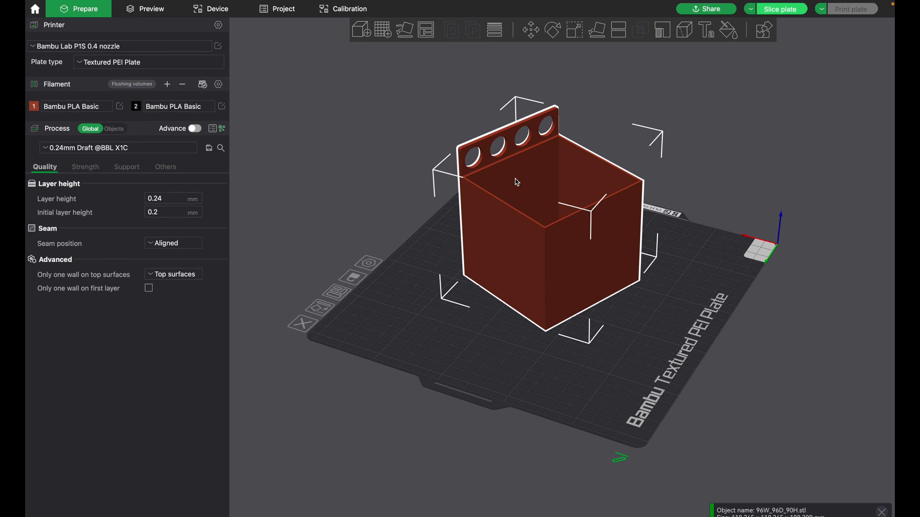
pyautogui.click(99, 148)
pyautogui.click(81, 290)
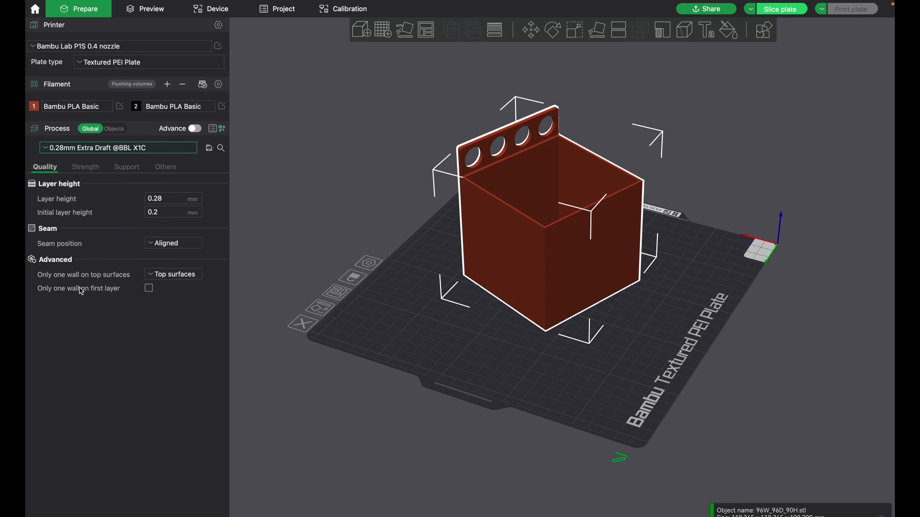
pyautogui.click(792, 13)
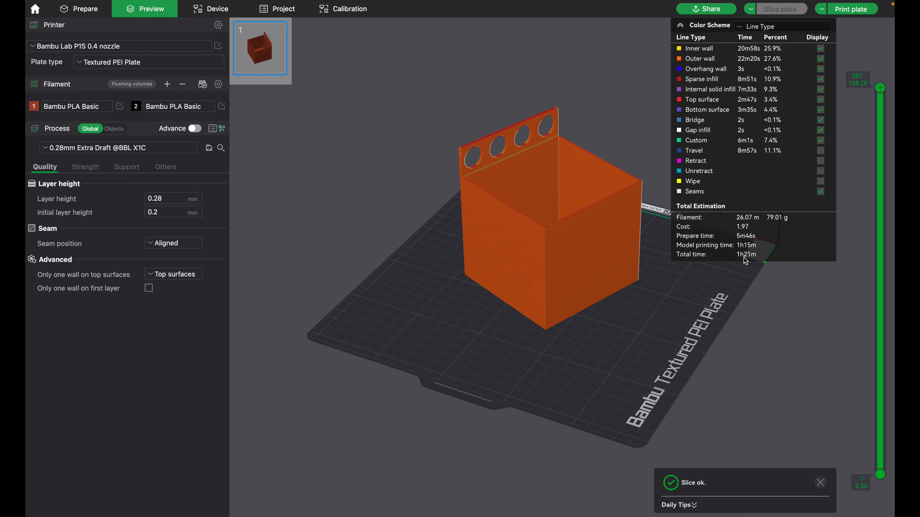
pyautogui.click(101, 151)
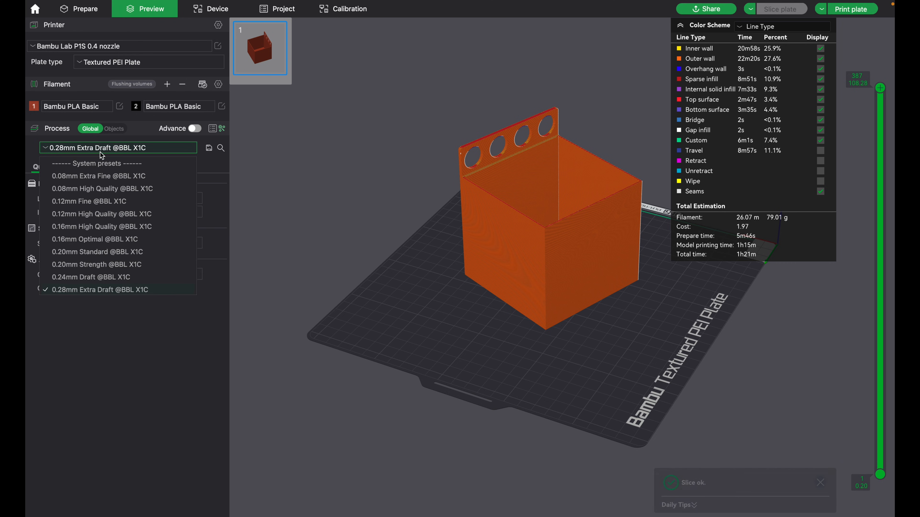
pyautogui.click(91, 177)
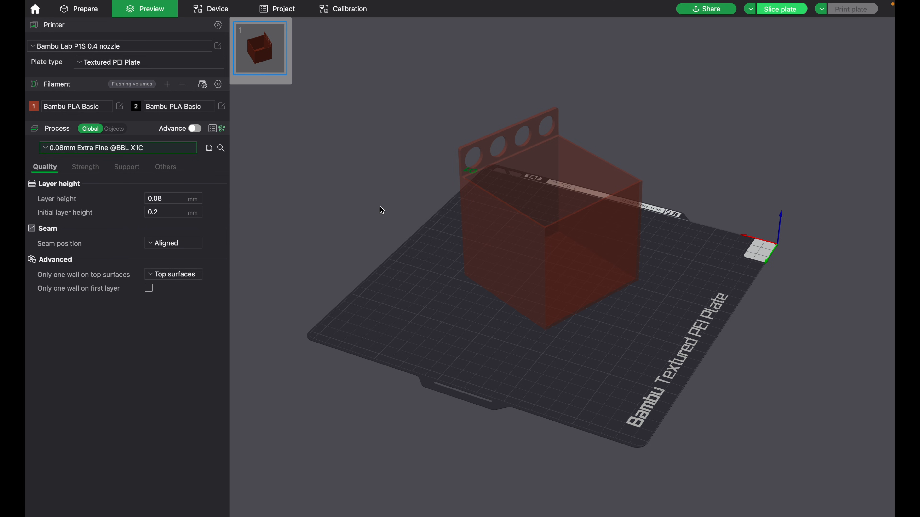
pyautogui.click(775, 14)
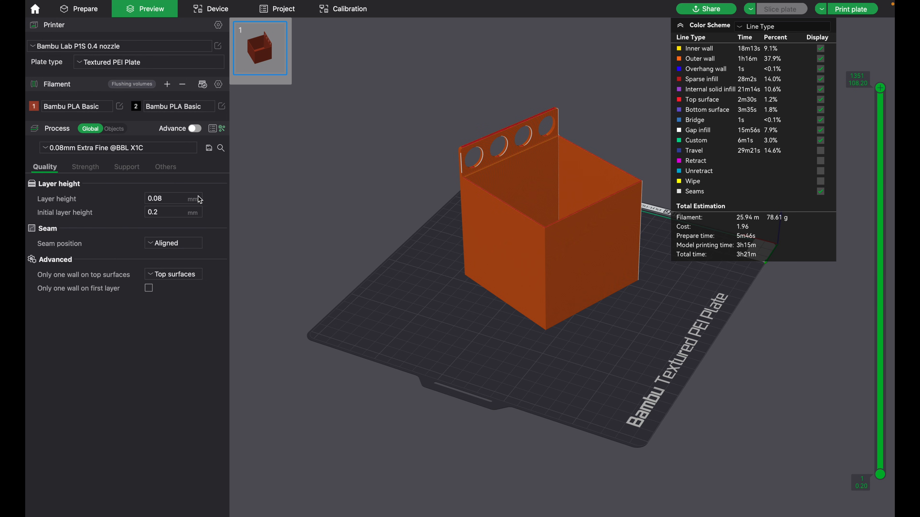
pyautogui.click(108, 147)
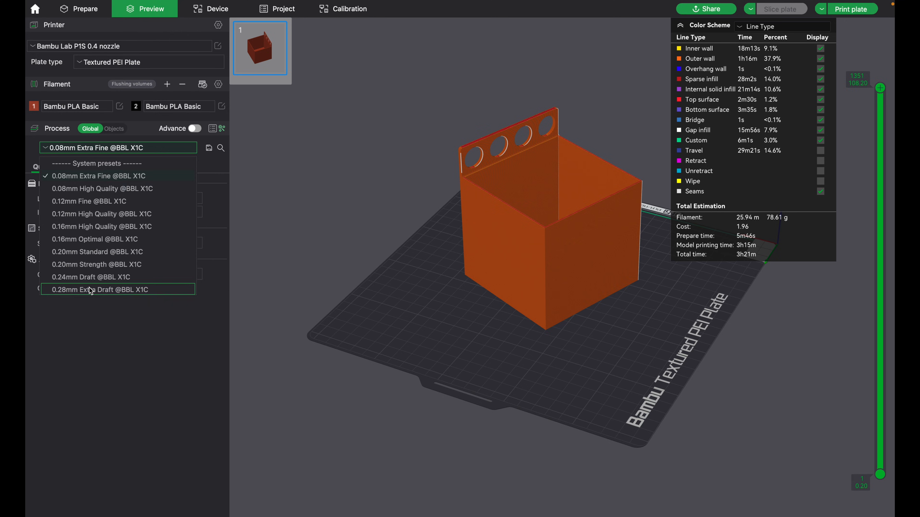
pyautogui.click(91, 289)
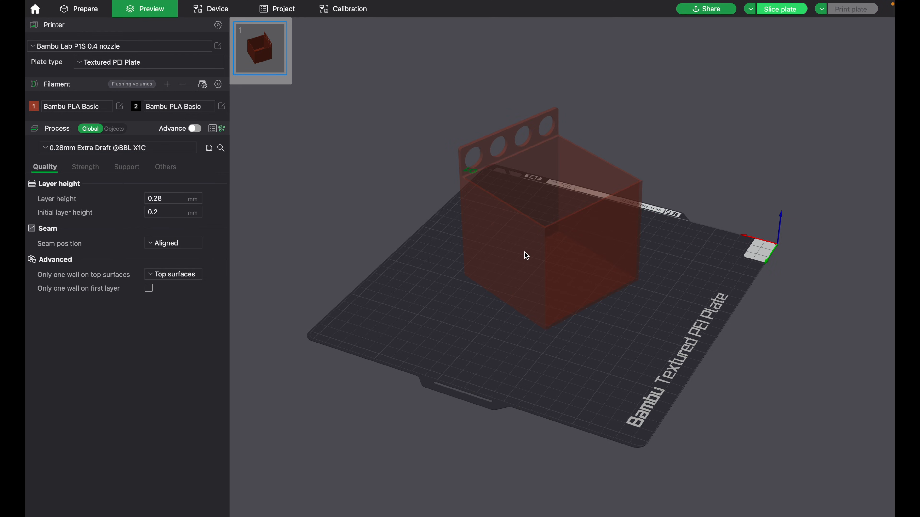
pyautogui.hotkey('ctrl', 'r')
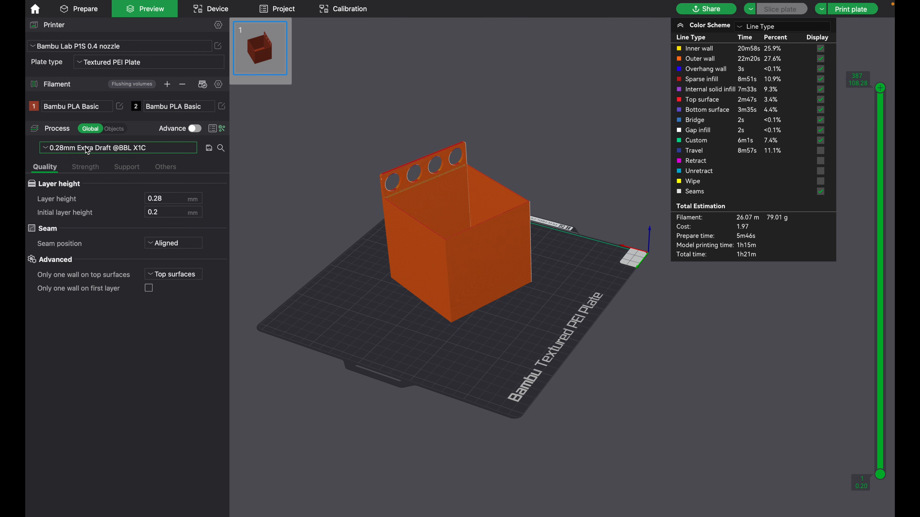
pyautogui.click(78, 148)
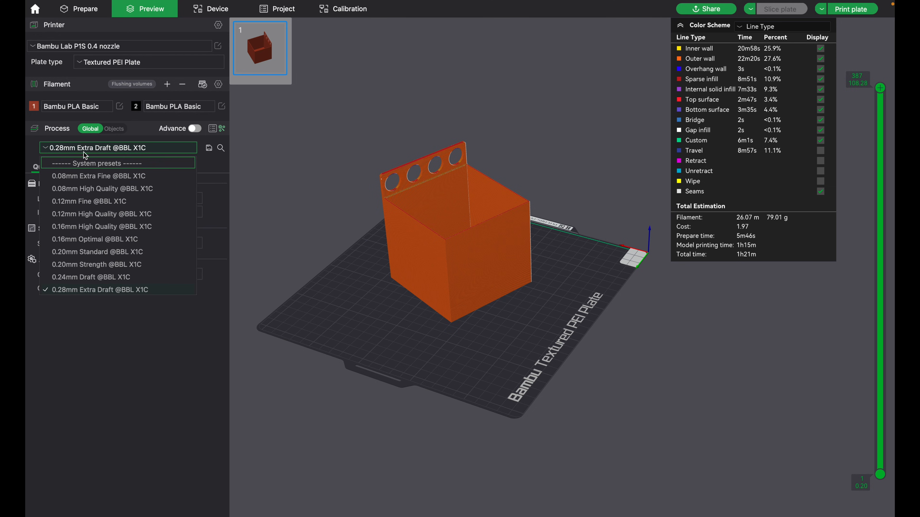
pyautogui.click(76, 240)
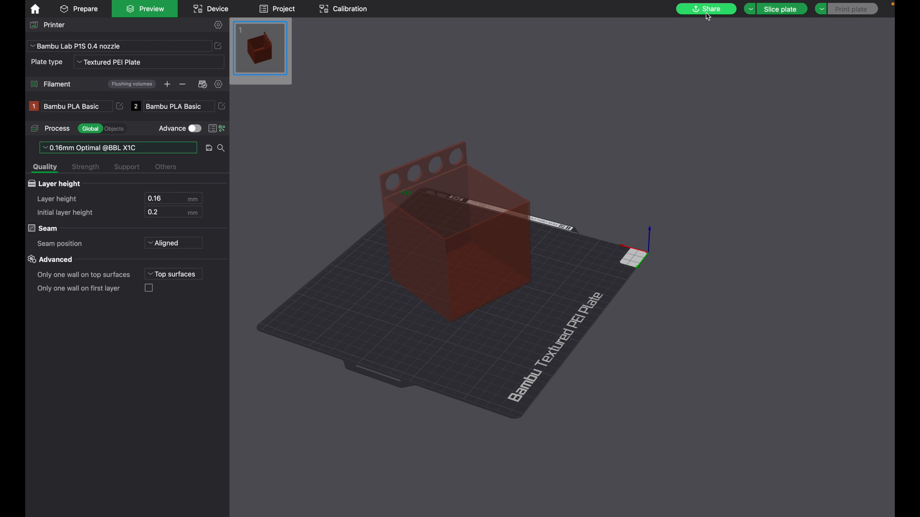
pyautogui.click(774, 13)
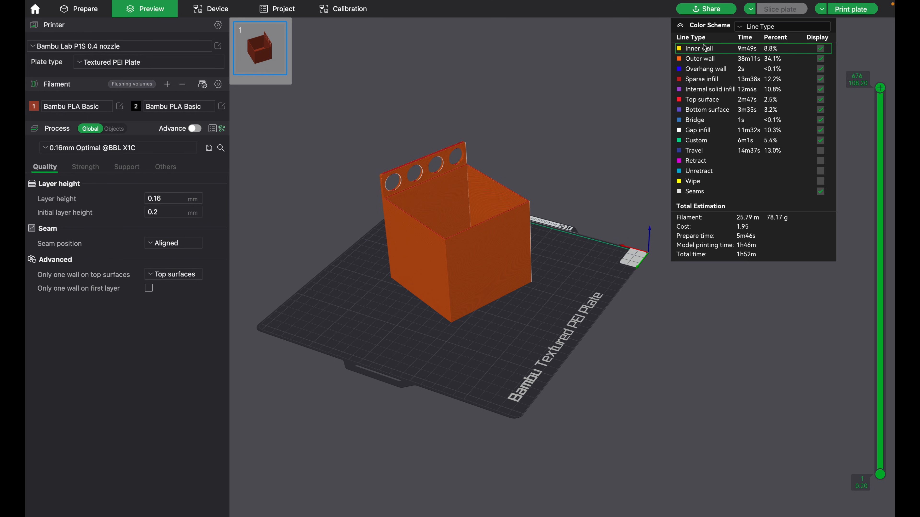
# - Look through the preview's color scheme options and hide the gap infill lines
pyautogui.click(762, 26)
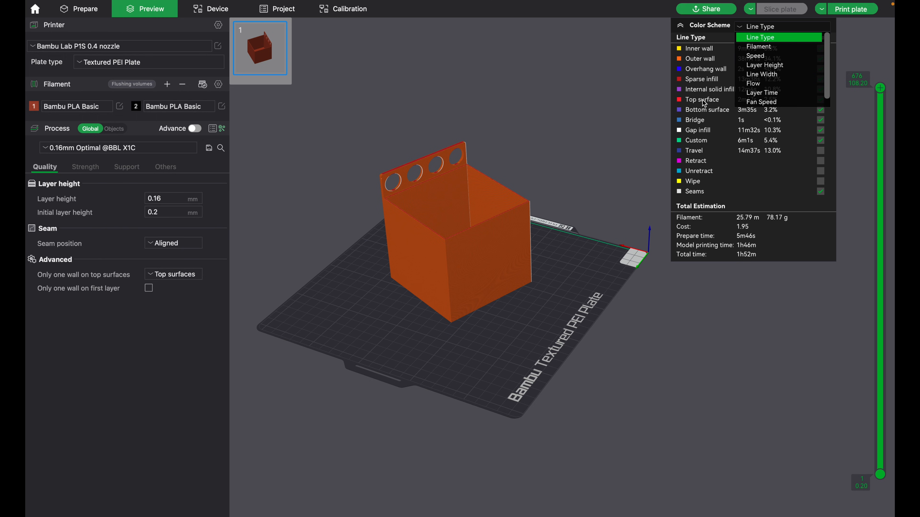
pyautogui.click(699, 131)
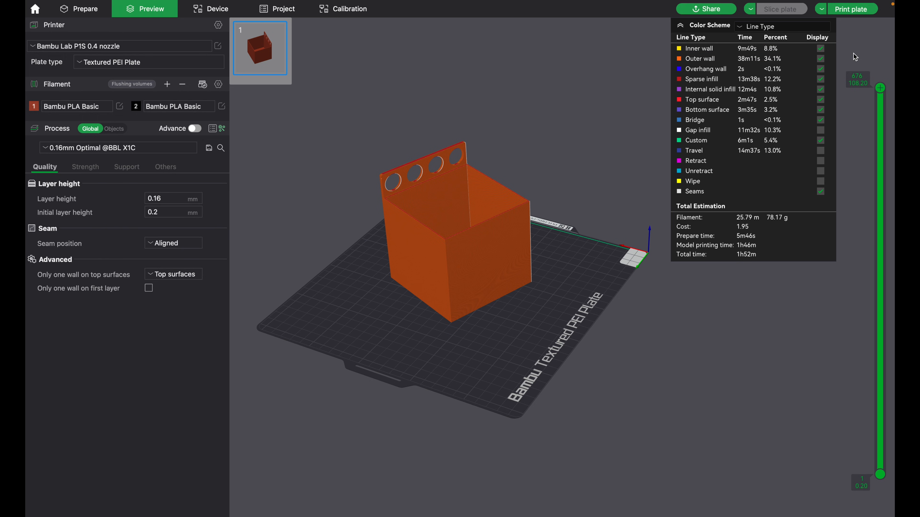
# - Open the plate's print job dialog and look through the available printers, keeping Droid 002
pyautogui.click(853, 11)
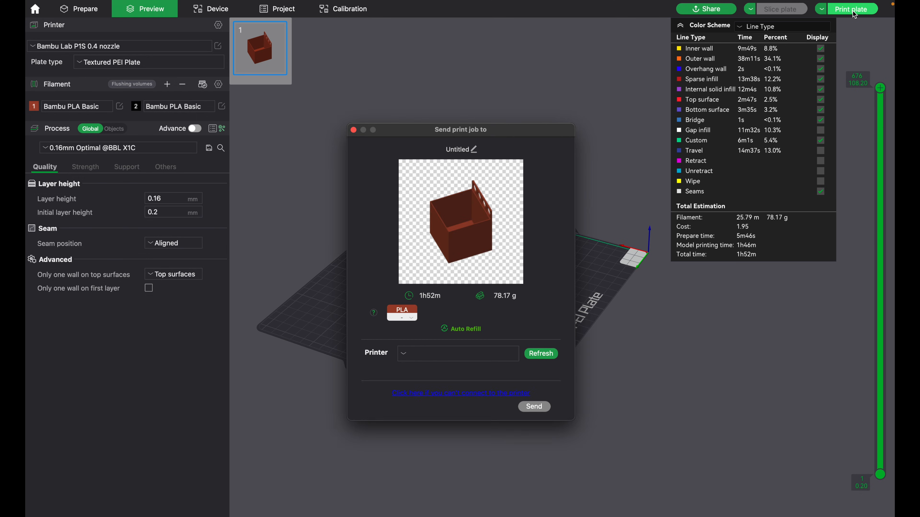
pyautogui.moveTo(467, 130); pyautogui.dragTo(459, 98)
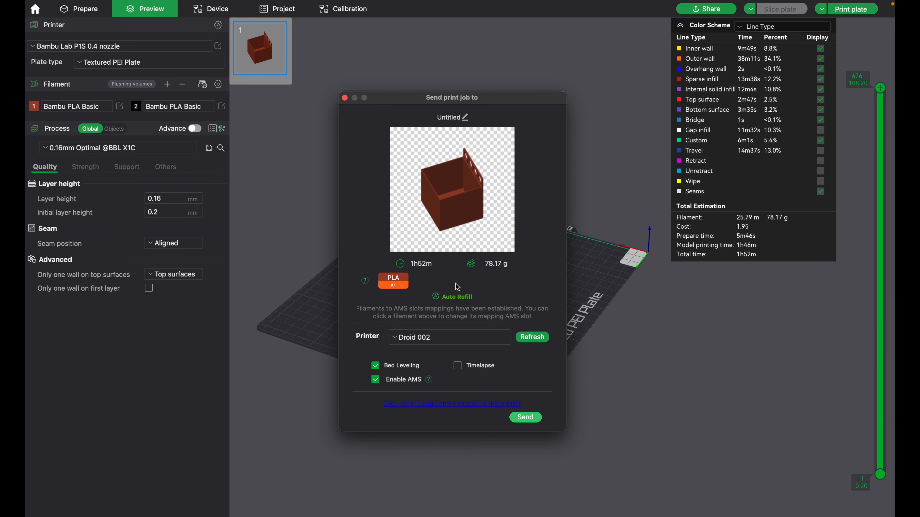
pyautogui.click(414, 338)
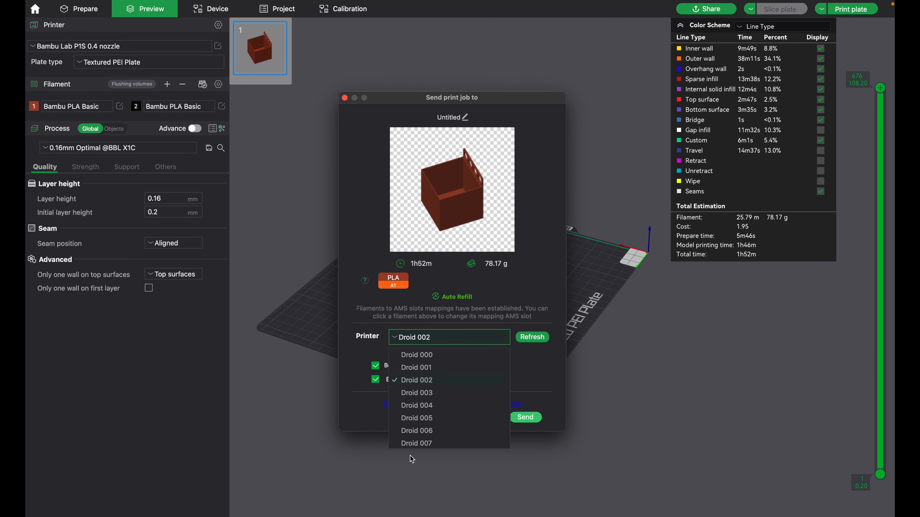
pyautogui.click(416, 327)
# - View the AMS slot choices for the PLA filament, keep slot A1, and close the print job dialog without sending
pyautogui.click(398, 288)
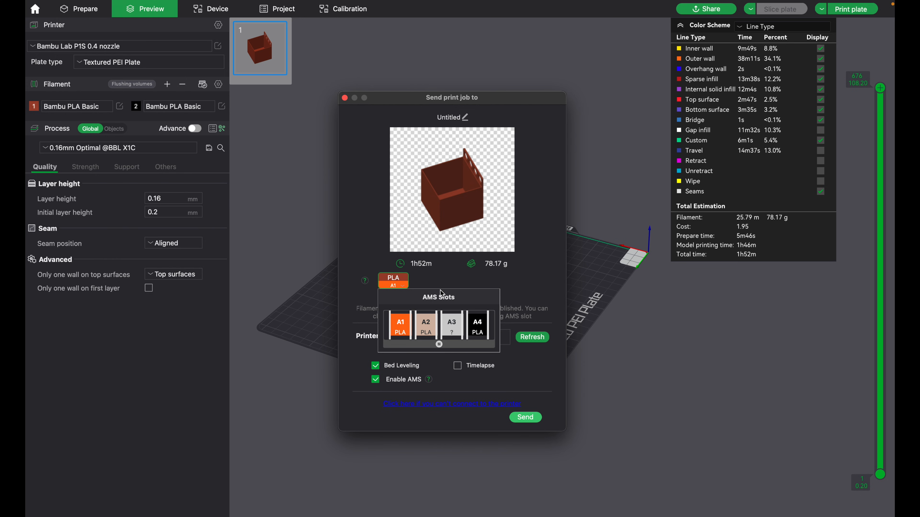
pyautogui.click(432, 279)
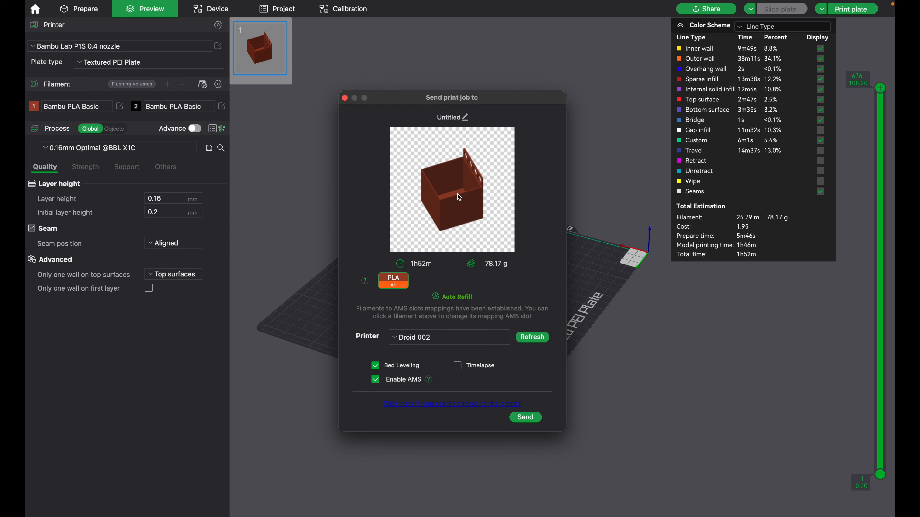
pyautogui.moveTo(441, 103); pyautogui.dragTo(374, 118)
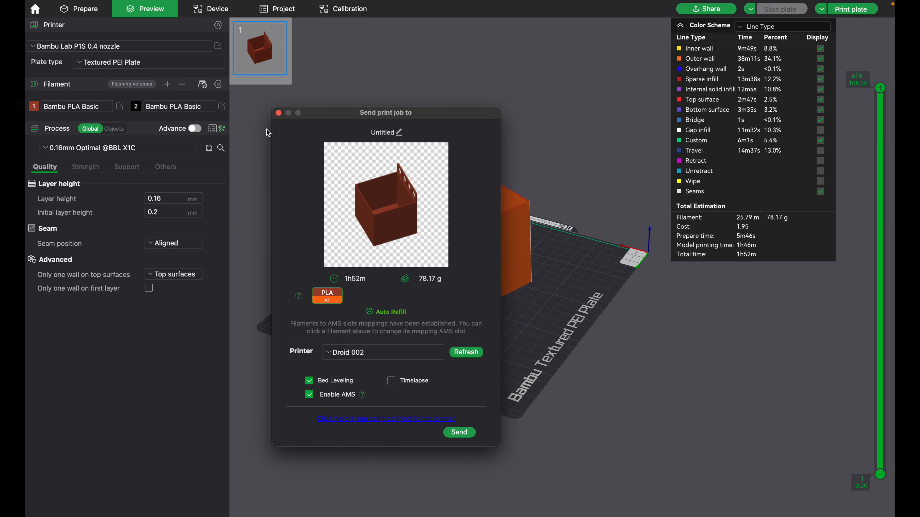
pyautogui.click(278, 112)
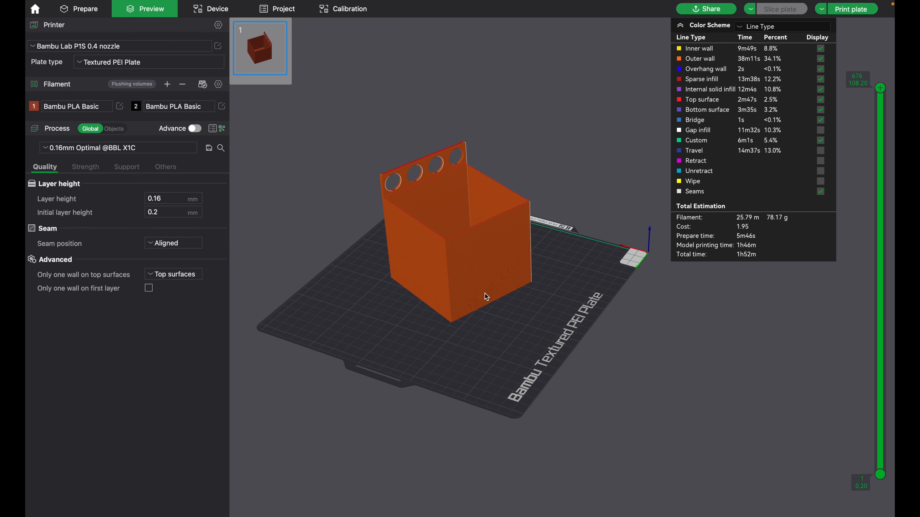
# - Show the strength settings and examine the wall loops and infill inside the box's thick wall at layer 201
pyautogui.click(86, 168)
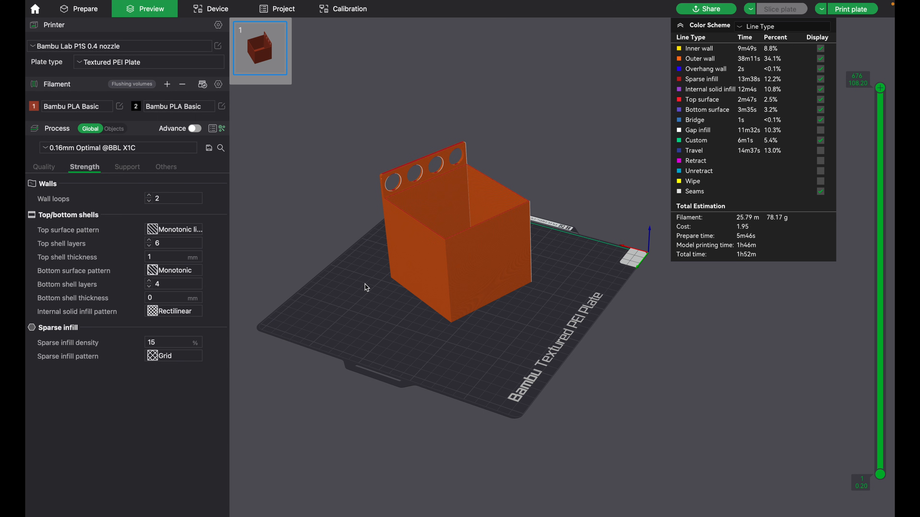
pyautogui.scroll(3, 365, 284)
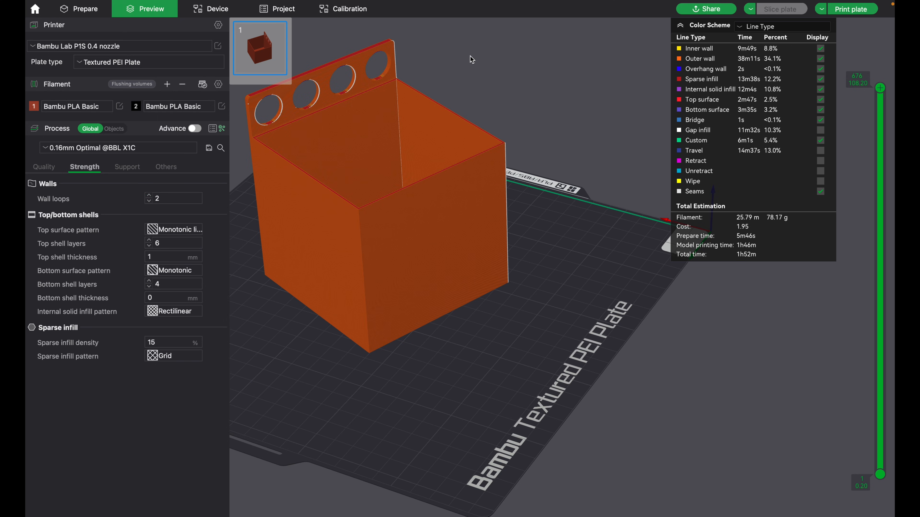
pyautogui.moveTo(873, 98); pyautogui.dragTo(846, 383)
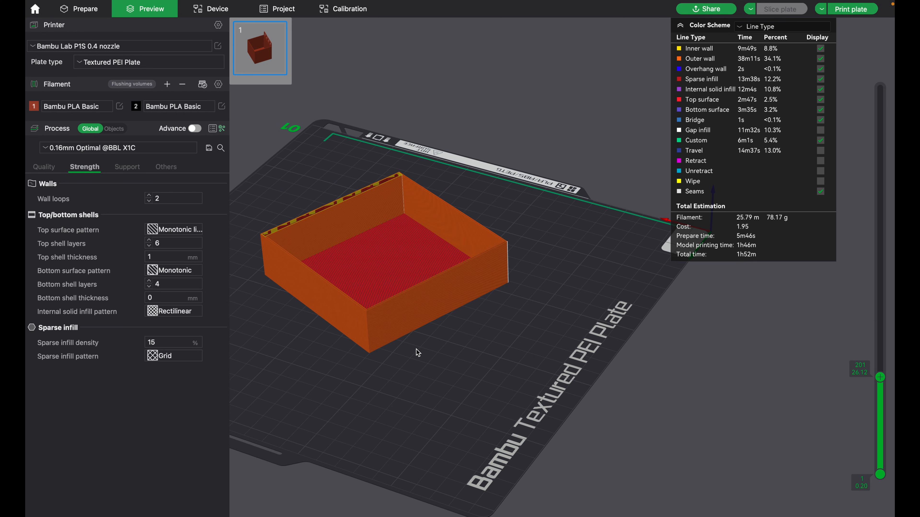
pyautogui.moveTo(416, 349); pyautogui.dragTo(417, 353)
pyautogui.moveTo(417, 354); pyautogui.dragTo(503, 396, button='right')
pyautogui.scroll(10, 356, 260)
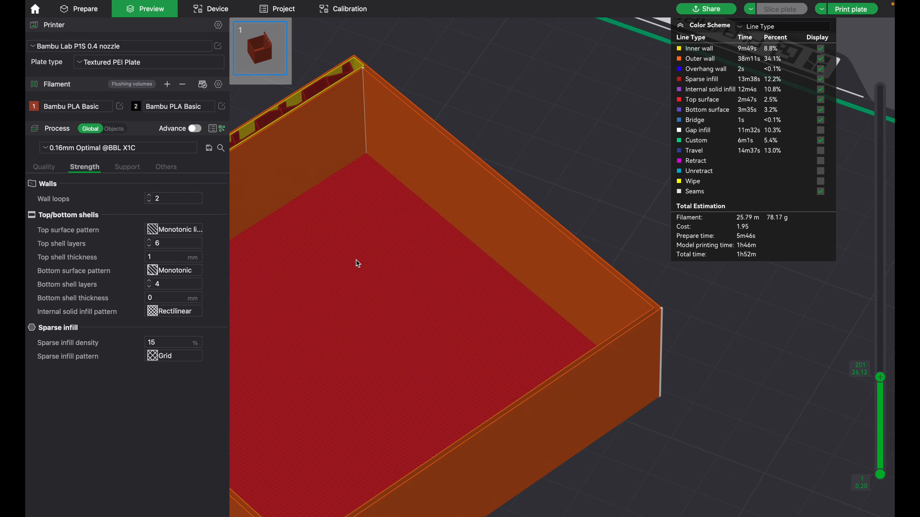
pyautogui.scroll(2, 357, 260)
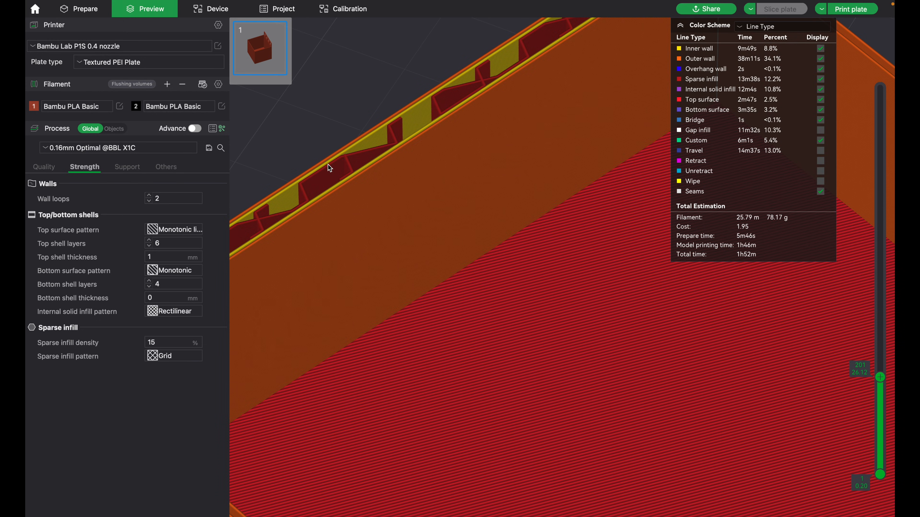
pyautogui.scroll(-10, 344, 196)
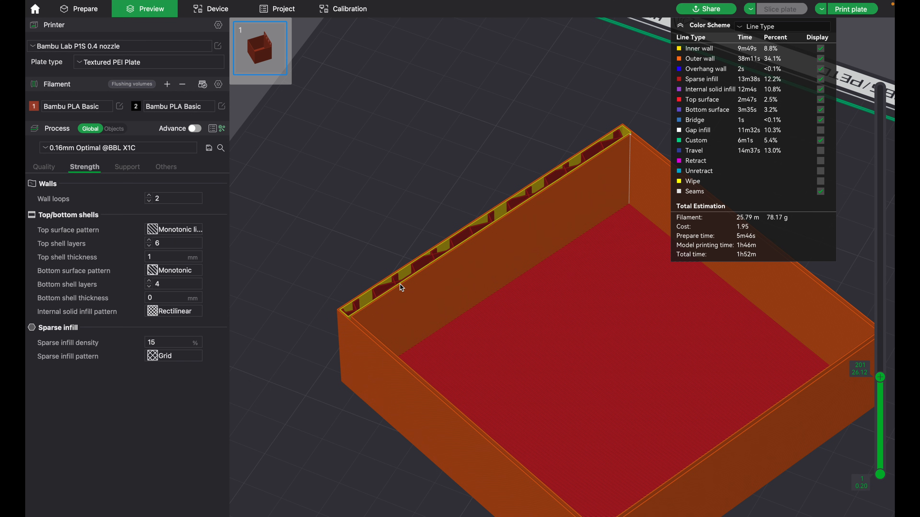
pyautogui.scroll(3, 395, 283)
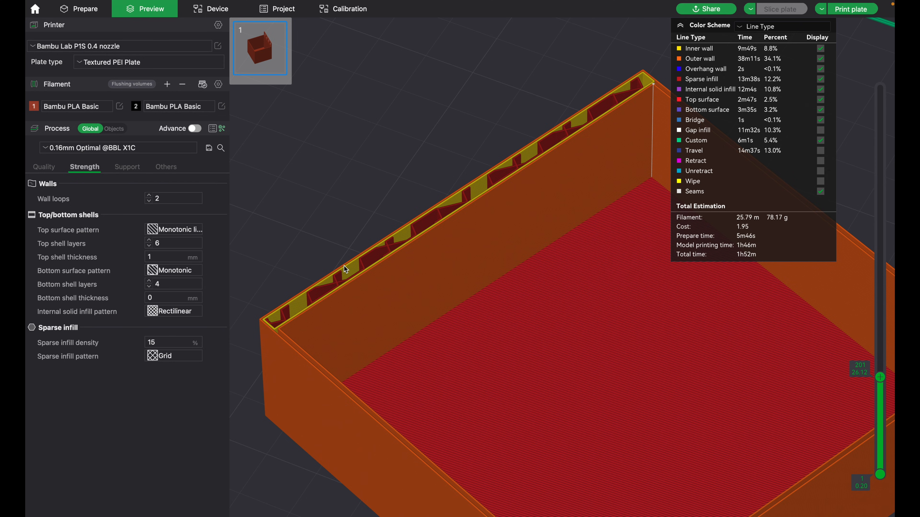
# - Set the wall loops to 4 and slice the plate again
pyautogui.click(149, 195)
pyautogui.click(149, 195)
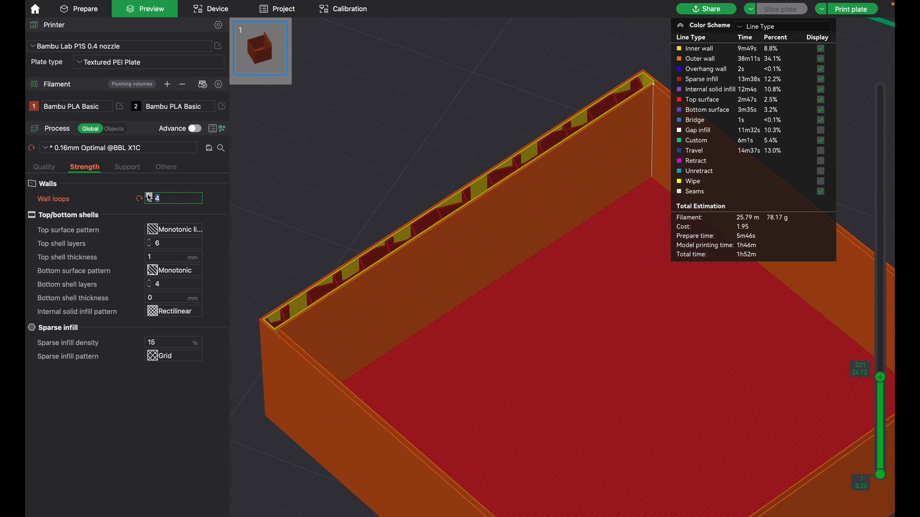
pyautogui.click(775, 9)
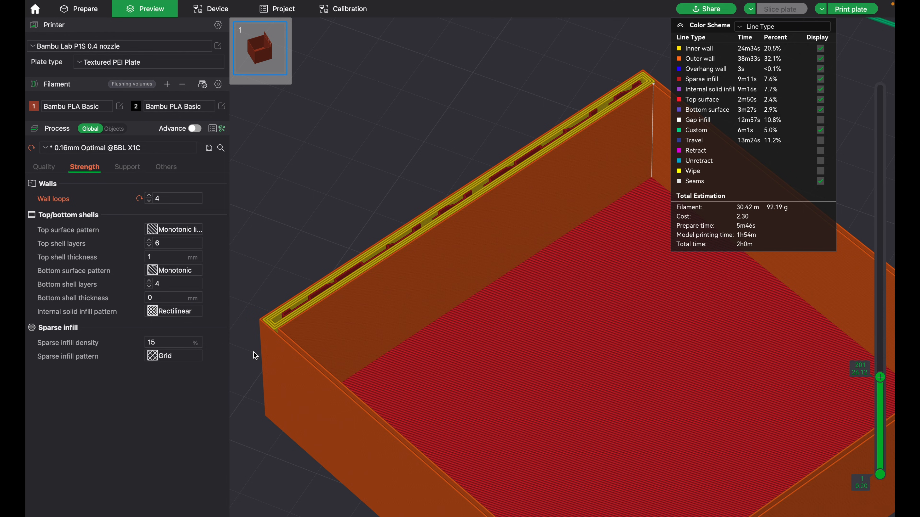
# - Enter a sparse infill density of 100% for the box
pyautogui.click(157, 344)
pyautogui.press('BackSpace')
pyautogui.write('00')
pyautogui.scroll(-5, 506, 273)
pyautogui.scroll(5, 506, 274)
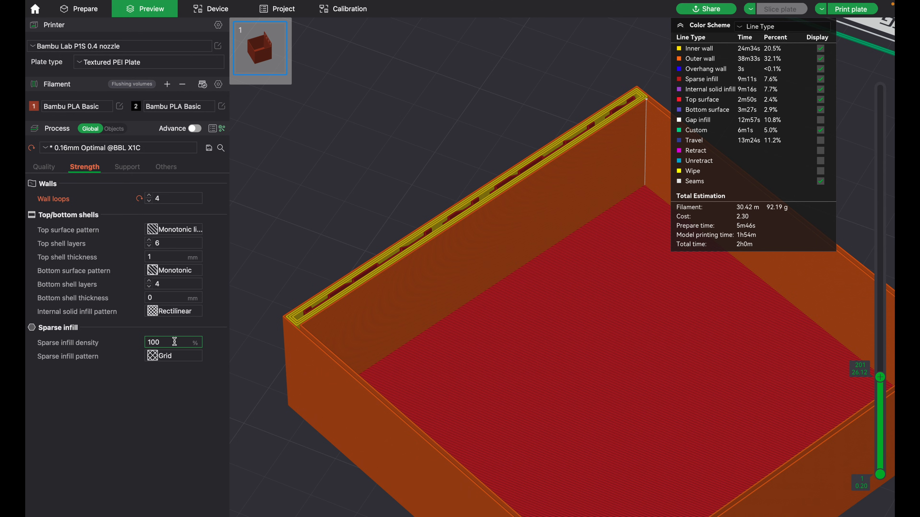
# - Restore the sparse infill density to 15% and the wall loops to 2
pyautogui.moveTo(174, 341); pyautogui.dragTo(130, 346)
pyautogui.write('15')
pyautogui.click(149, 201)
pyautogui.click(149, 201)
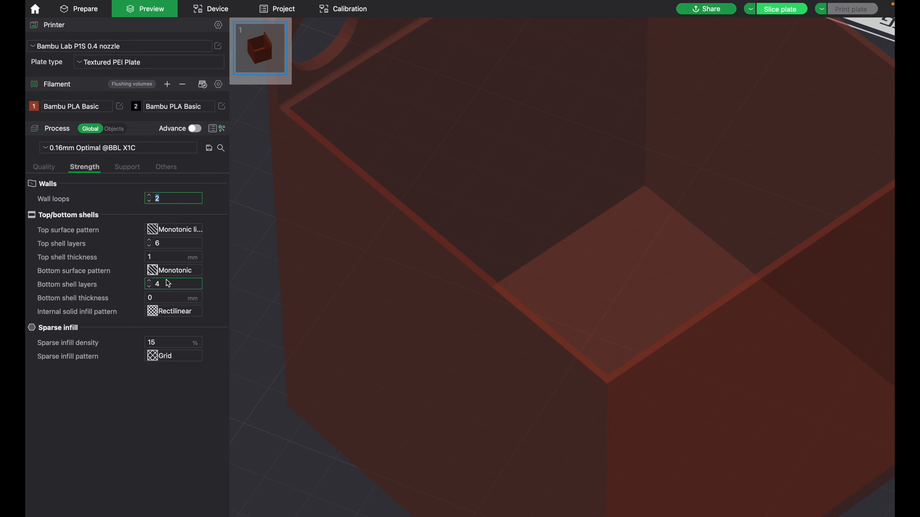
# - Set the sparse infill density to 40%, reslice the plate and inspect the infill inside the thick wall
pyautogui.click(161, 341)
pyautogui.write('40')
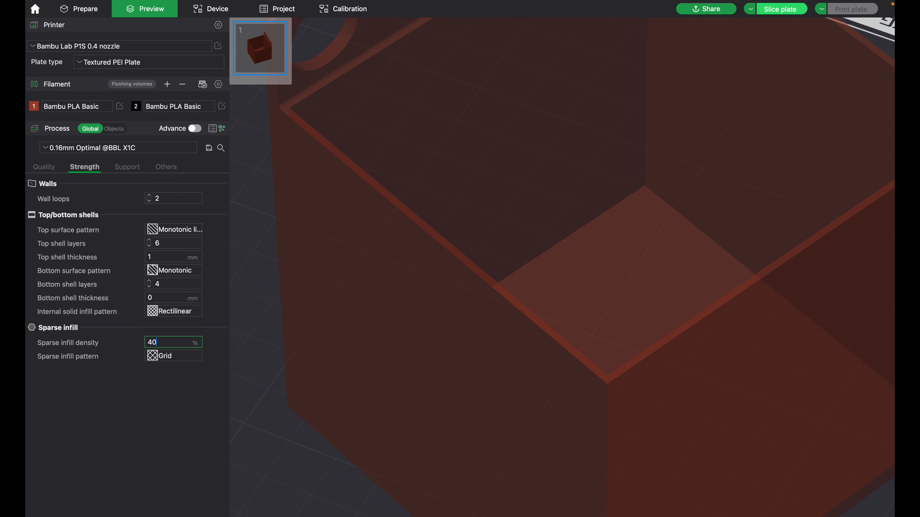
pyautogui.click(763, 12)
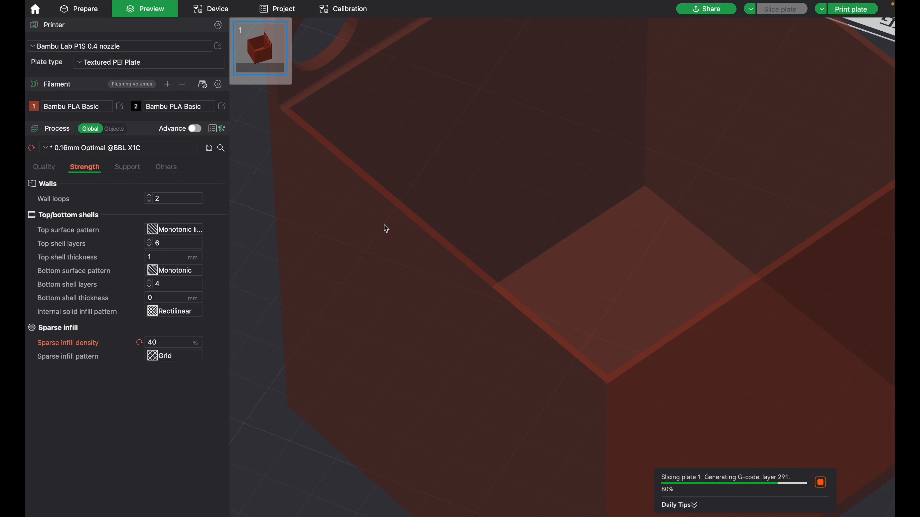
pyautogui.scroll(5, 382, 270)
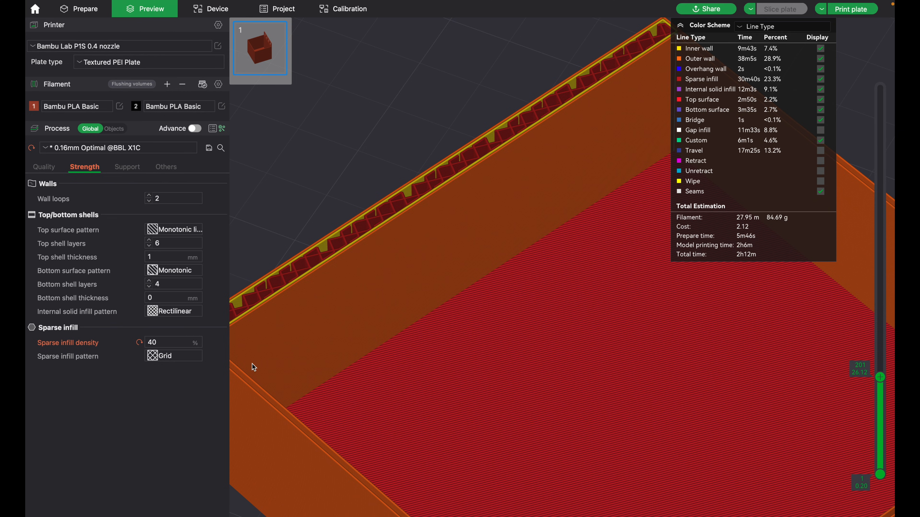
pyautogui.scroll(-4, 409, 240)
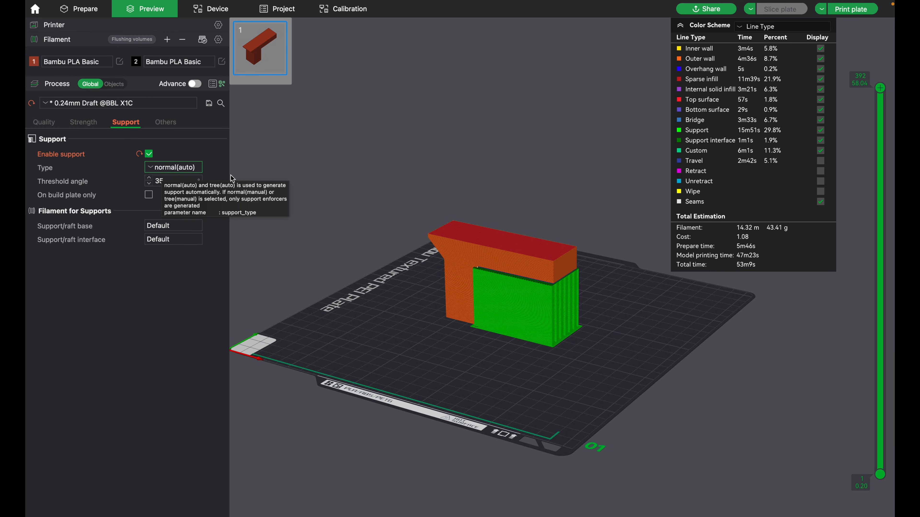
# - Lower the preview to layer 200 and examine the normal supports beneath the part's overhanging arm
pyautogui.moveTo(495, 372); pyautogui.dragTo(493, 405)
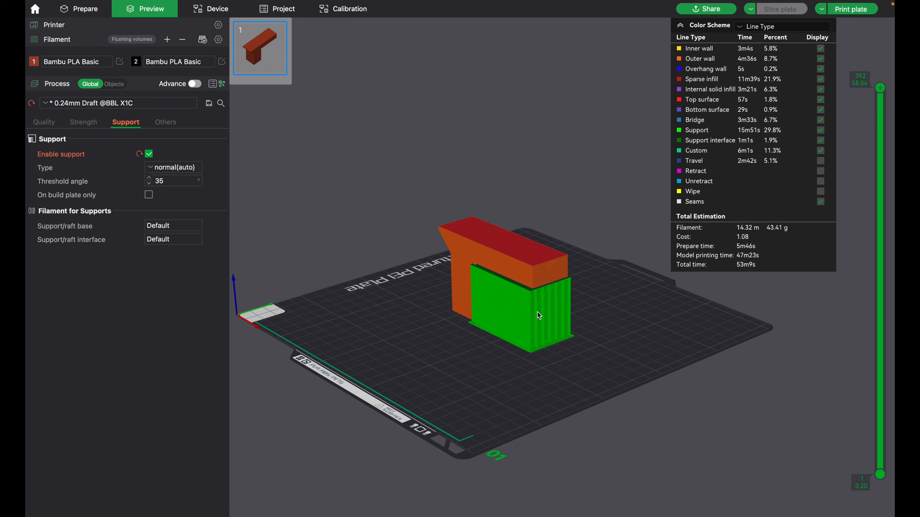
pyautogui.moveTo(887, 88); pyautogui.dragTo(884, 276)
pyautogui.moveTo(670, 344); pyautogui.dragTo(675, 347)
pyautogui.scroll(3, 675, 347)
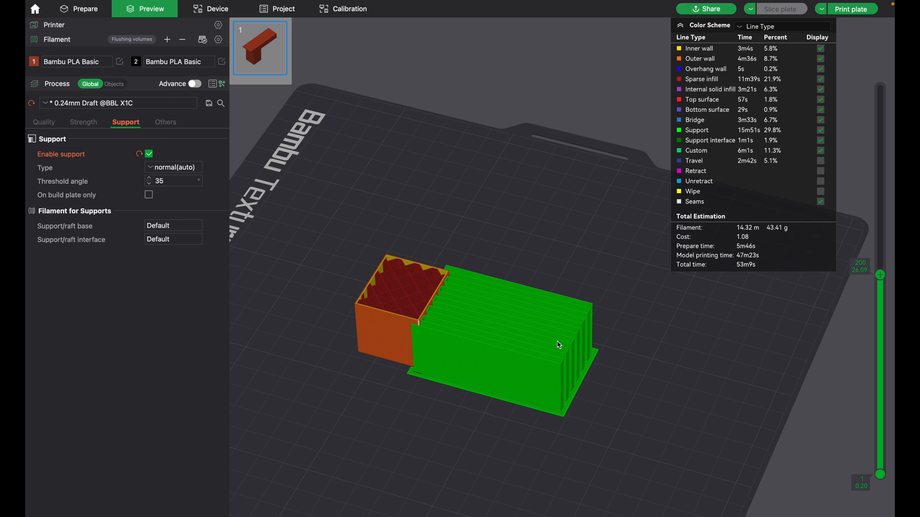
pyautogui.scroll(-2, 557, 342)
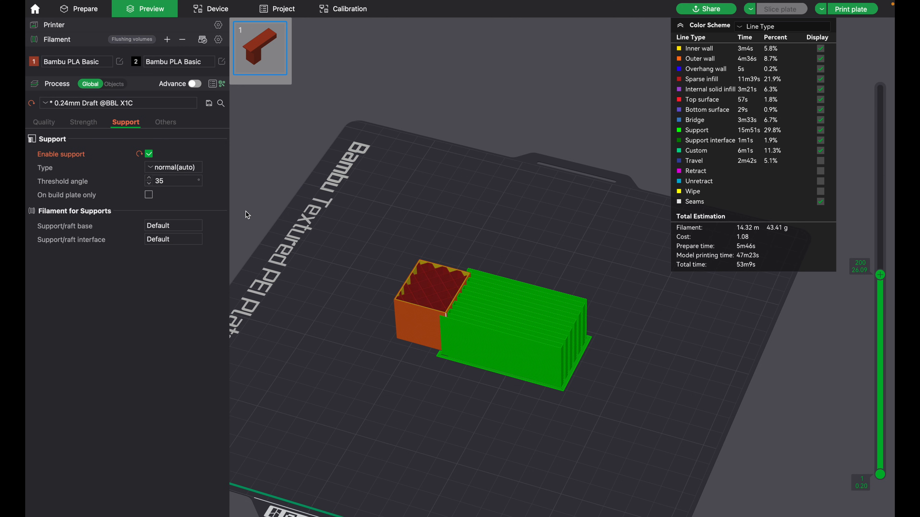
# - Change the support type to tree(auto), slice the plate and view the resulting supports
pyautogui.click(163, 167)
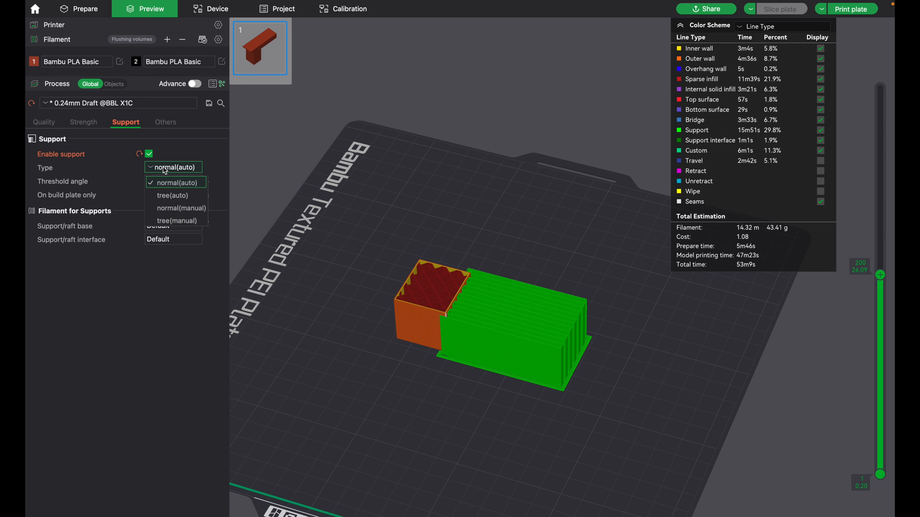
pyautogui.click(169, 192)
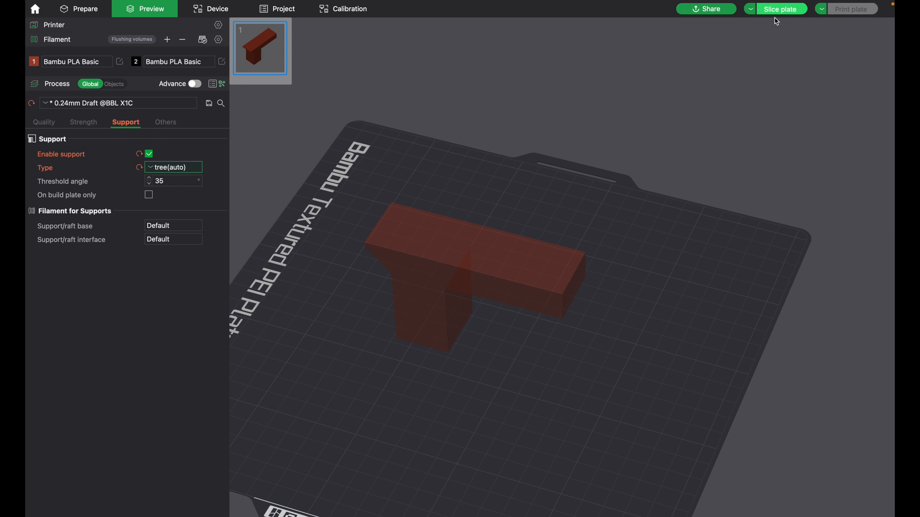
pyautogui.click(772, 12)
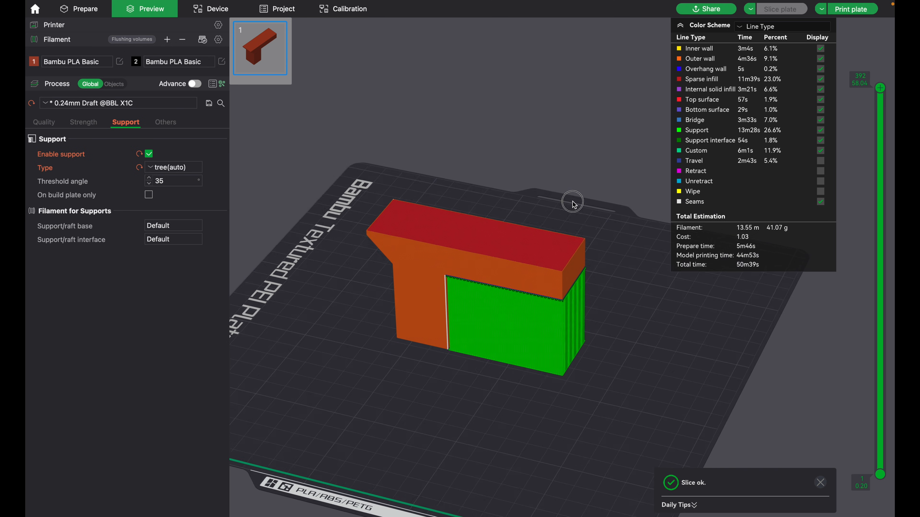
pyautogui.moveTo(519, 221)
pyautogui.mouseDown()
pyautogui.moveTo(517, 211)
pyautogui.moveTo(524, 219)
pyautogui.mouseUp()
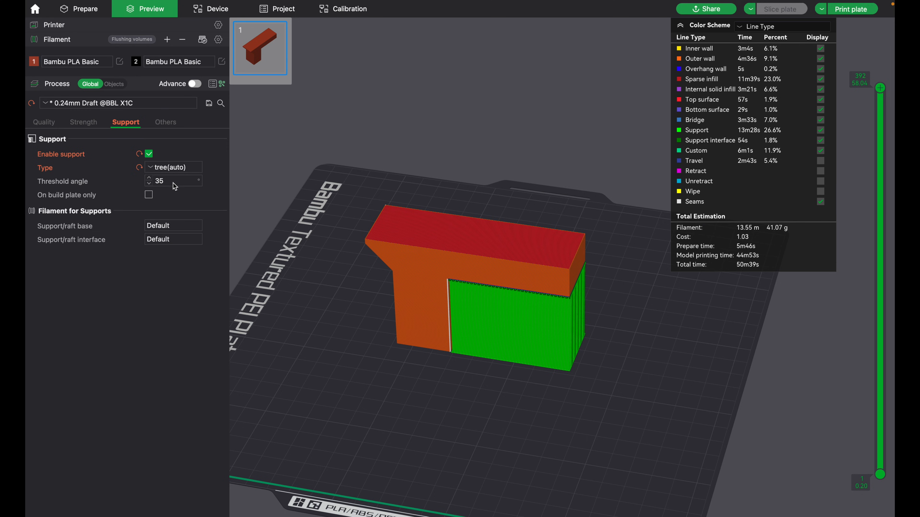
# - Reset the support type, choose tree(auto) again and reslice the plate
pyautogui.click(138, 168)
pyautogui.click(164, 170)
pyautogui.click(166, 195)
pyautogui.click(781, 10)
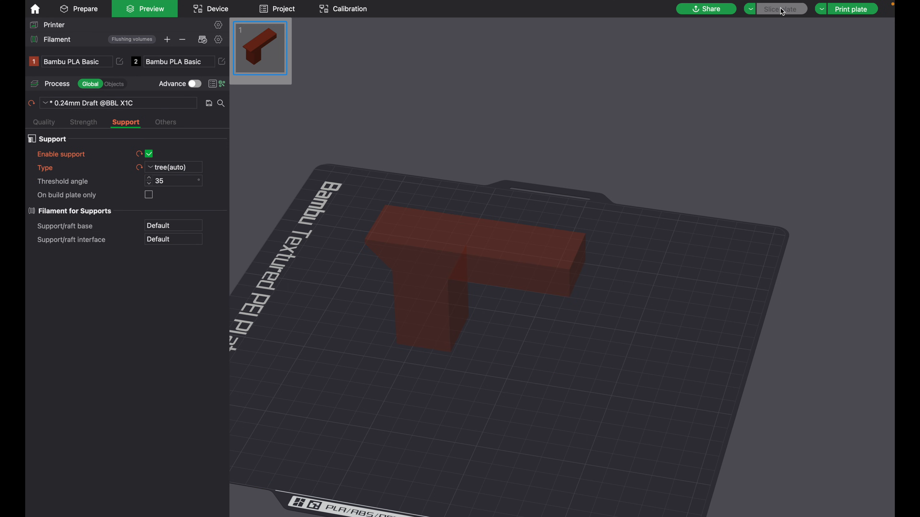
# - Return to the model preparation view, shift the part slightly on the plate, and reslice it to check the supports
pyautogui.click(82, 10)
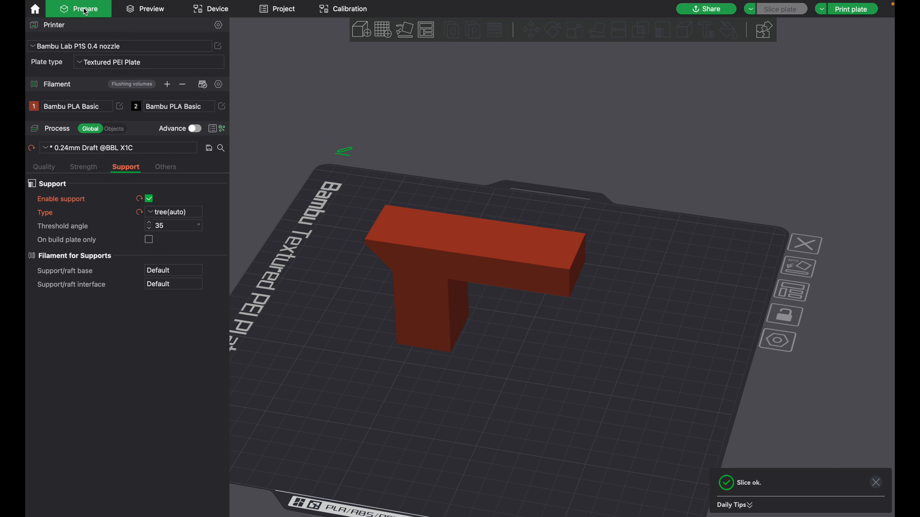
pyautogui.moveTo(443, 255); pyautogui.dragTo(407, 247)
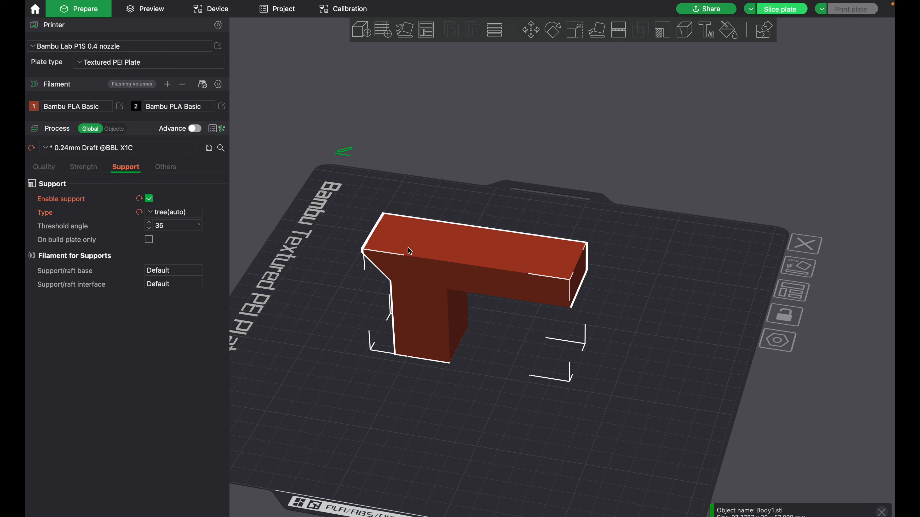
pyautogui.click(781, 9)
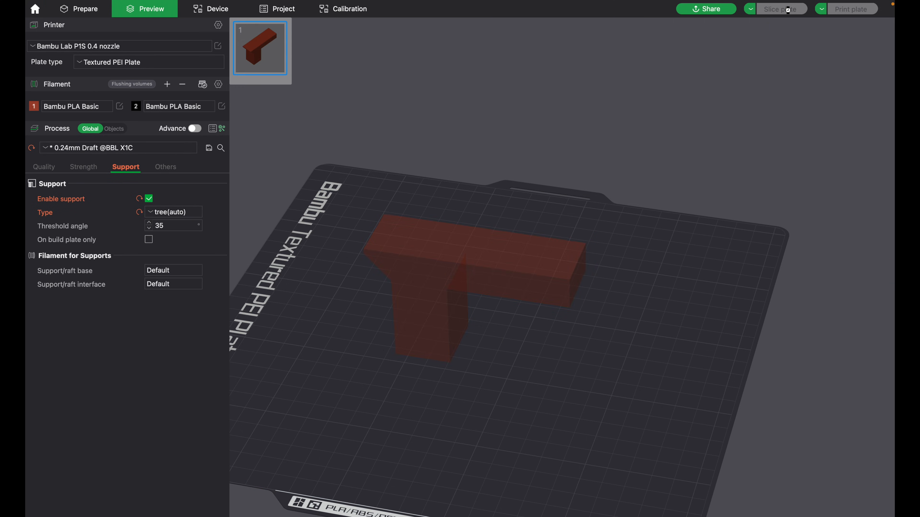
pyautogui.moveTo(582, 202); pyautogui.dragTo(562, 177)
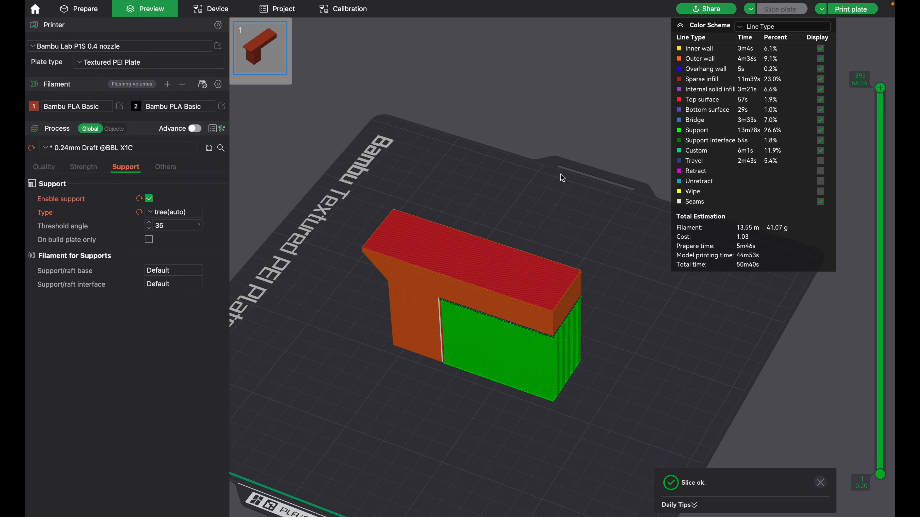
# - Show the advanced process settings, set the support style to Tree Slim, reslice the plate and inspect the supports from several angles
pyautogui.click(188, 129)
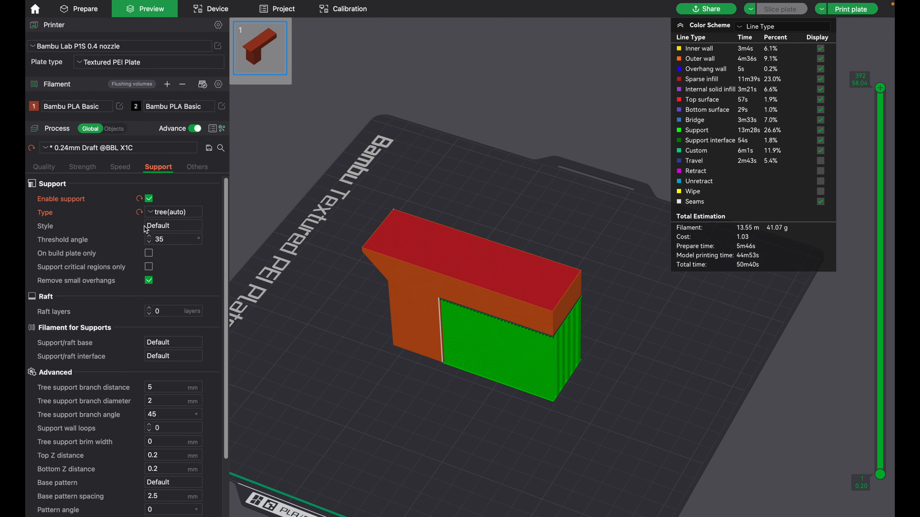
pyautogui.click(158, 226)
pyautogui.click(170, 254)
pyautogui.click(781, 8)
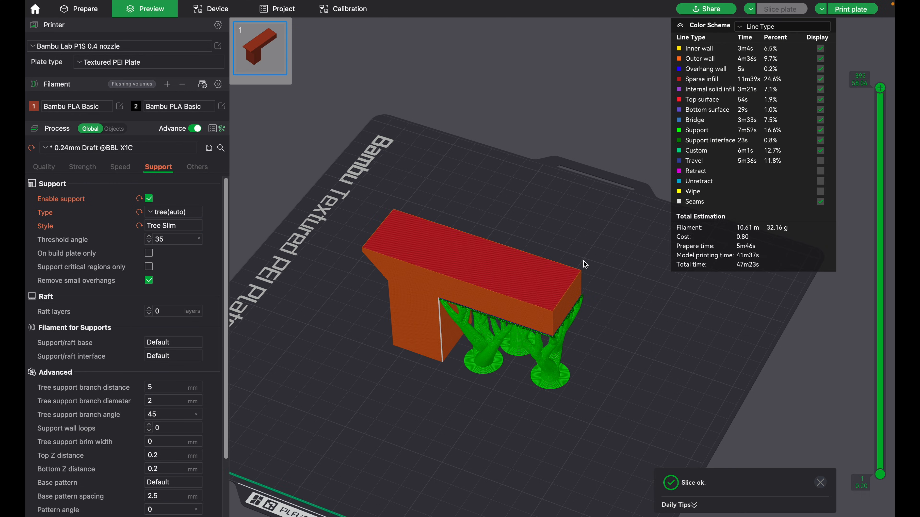
pyautogui.moveTo(586, 226)
pyautogui.mouseDown()
pyautogui.moveTo(588, 212)
pyautogui.moveTo(592, 226)
pyautogui.moveTo(583, 222)
pyautogui.moveTo(579, 235)
pyautogui.moveTo(581, 227)
pyautogui.mouseUp()
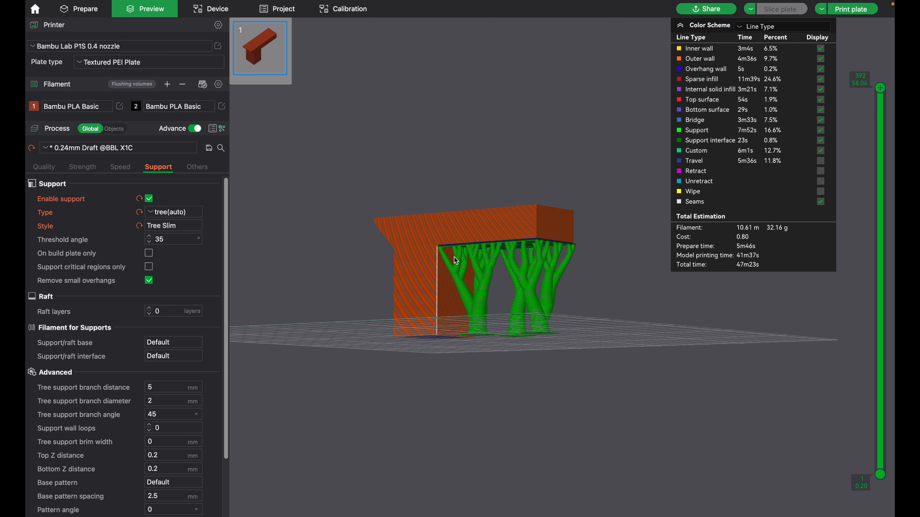
pyautogui.moveTo(481, 178); pyautogui.dragTo(482, 181)
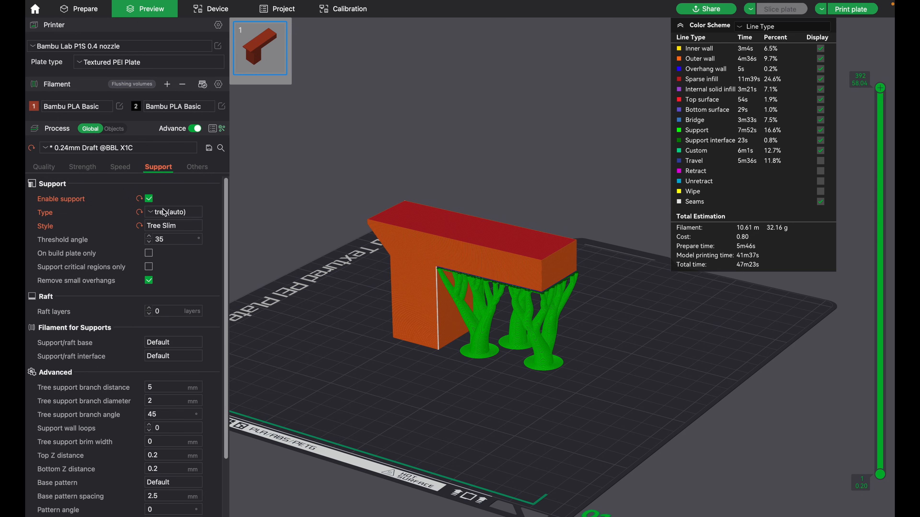
# - Review the available tree support styles and inspect the sliced Tree Slim supports from another angle
pyautogui.click(156, 228)
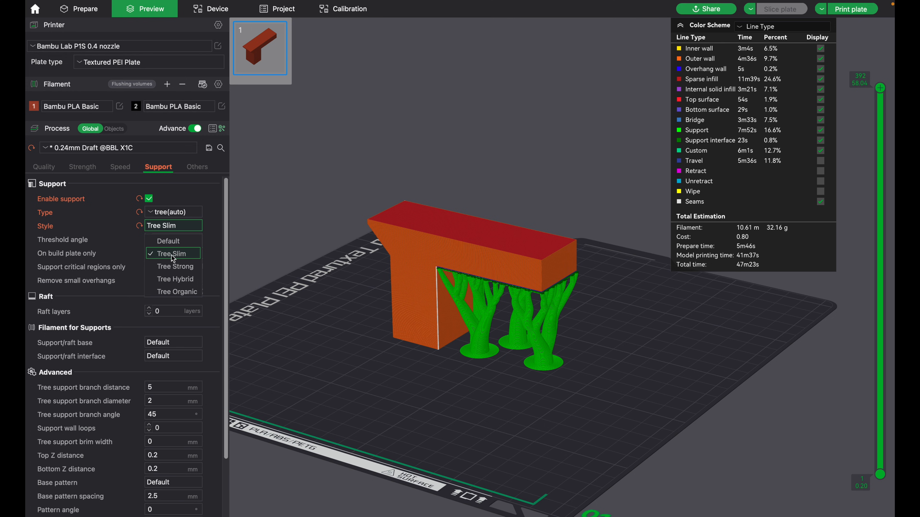
pyautogui.click(300, 328)
pyautogui.click(414, 391)
pyautogui.moveTo(415, 392); pyautogui.dragTo(424, 399)
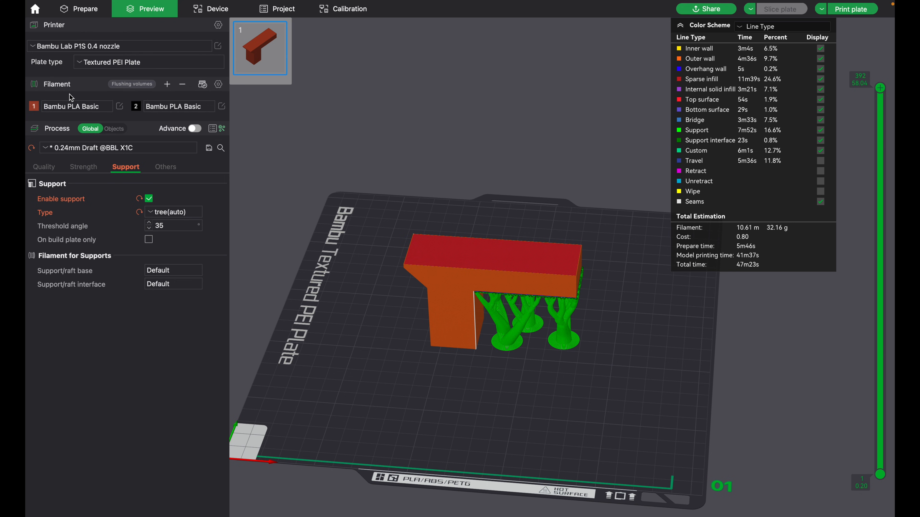
# - Look through the AMS filaments and system filament presets available for filament 1, keeping Bambu PLA Basic
pyautogui.click(53, 109)
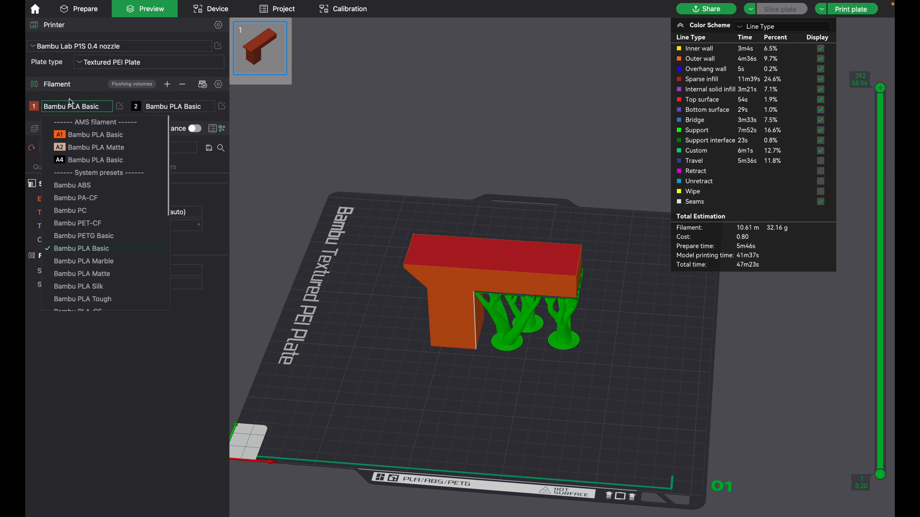
pyautogui.scroll(-3, 93, 210)
pyautogui.scroll(-5, 88, 172)
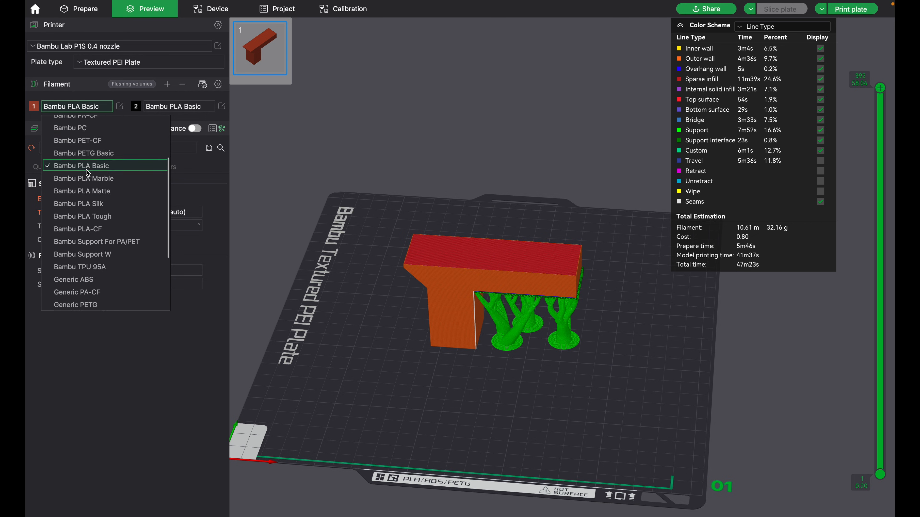
pyautogui.scroll(-1, 88, 173)
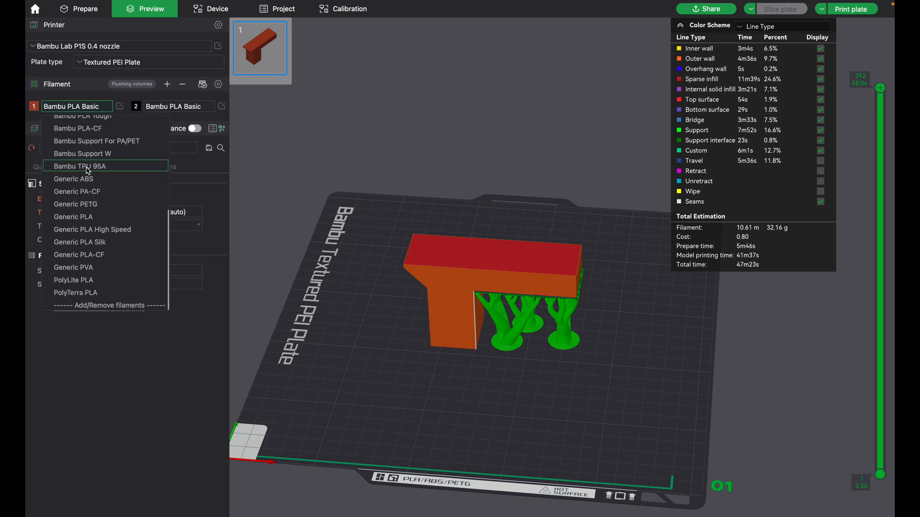
pyautogui.click(88, 97)
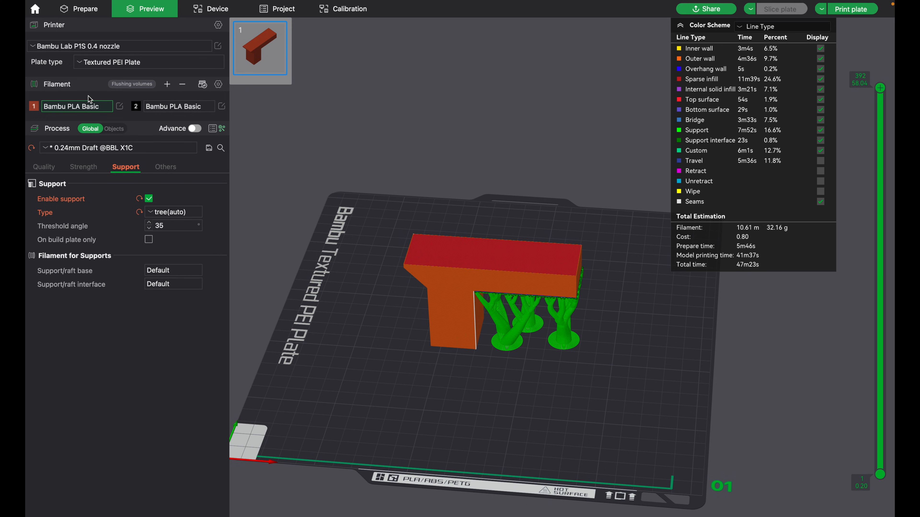
# - Sync only the filament changes from the AMS and check the list against the slots loaded on Droid 002
pyautogui.click(201, 86)
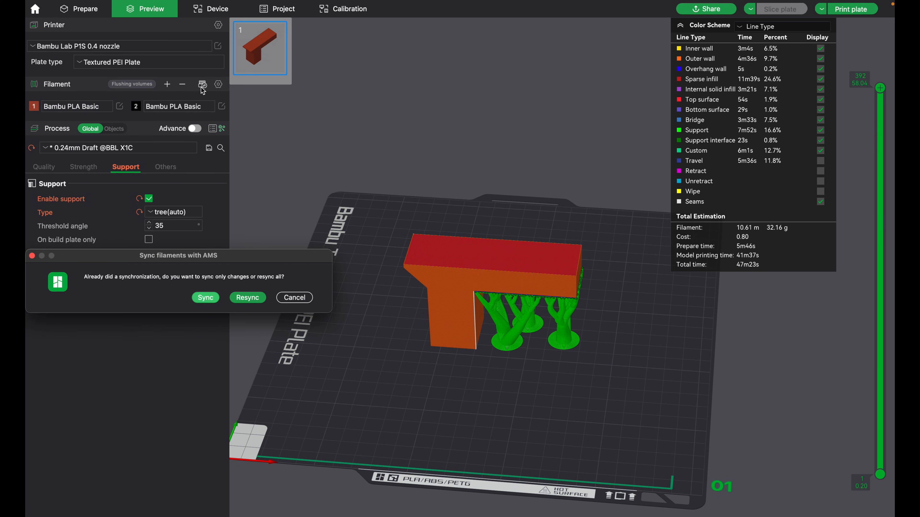
pyautogui.click(205, 297)
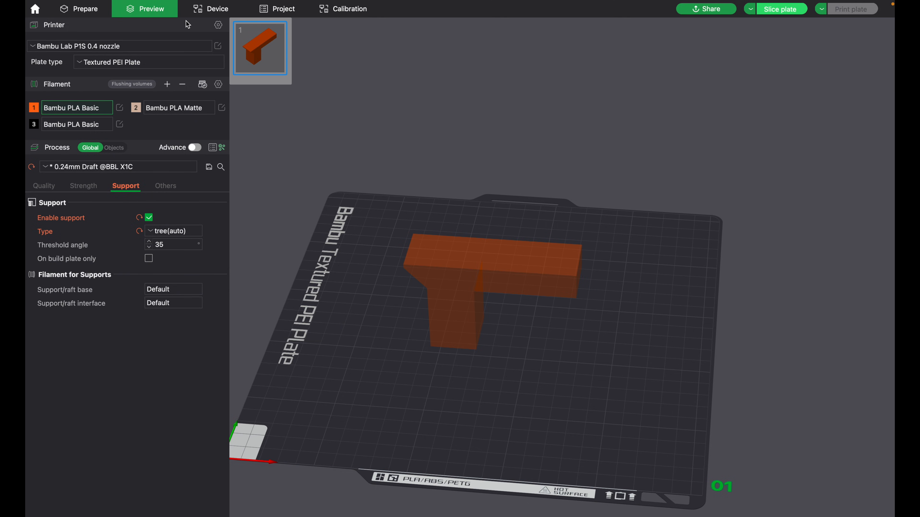
pyautogui.click(201, 10)
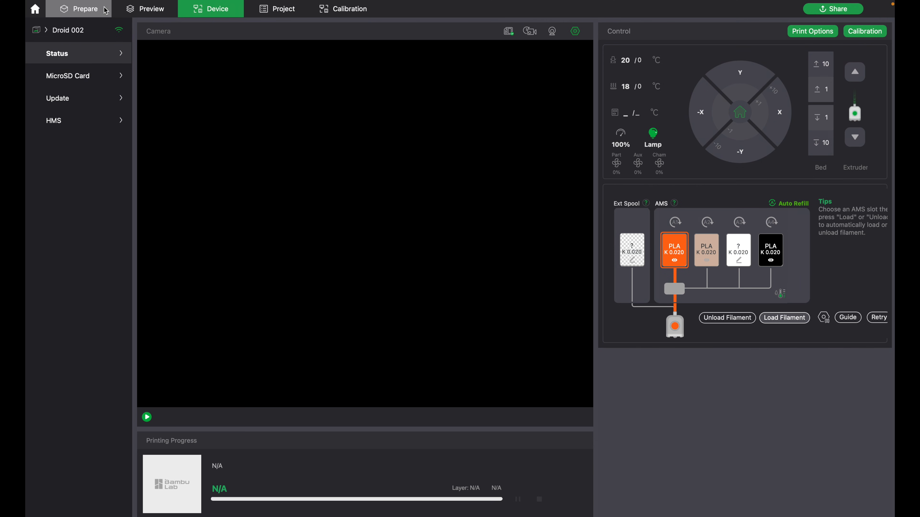
pyautogui.click(79, 9)
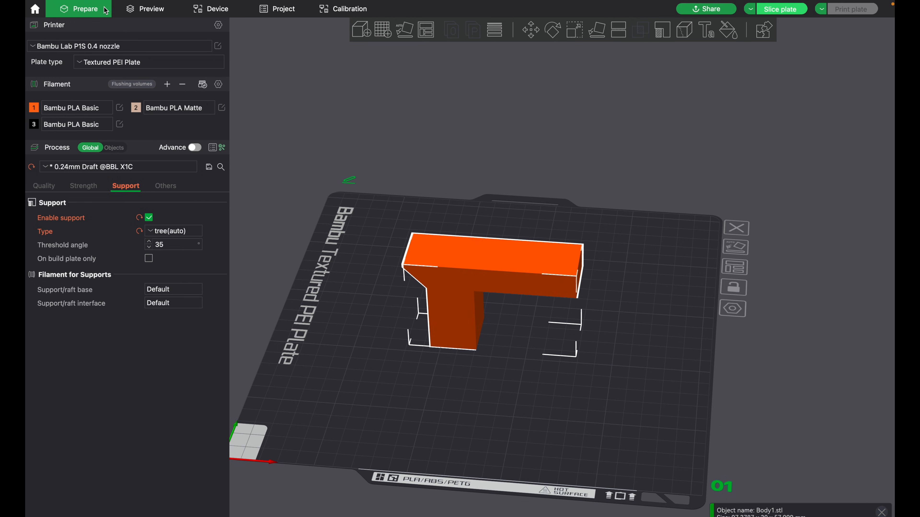
pyautogui.click(202, 87)
pyautogui.click(200, 293)
# - Switch the connected printer to Droid 006 and sync only the filament changes from its AMS into the project
pyautogui.click(215, 13)
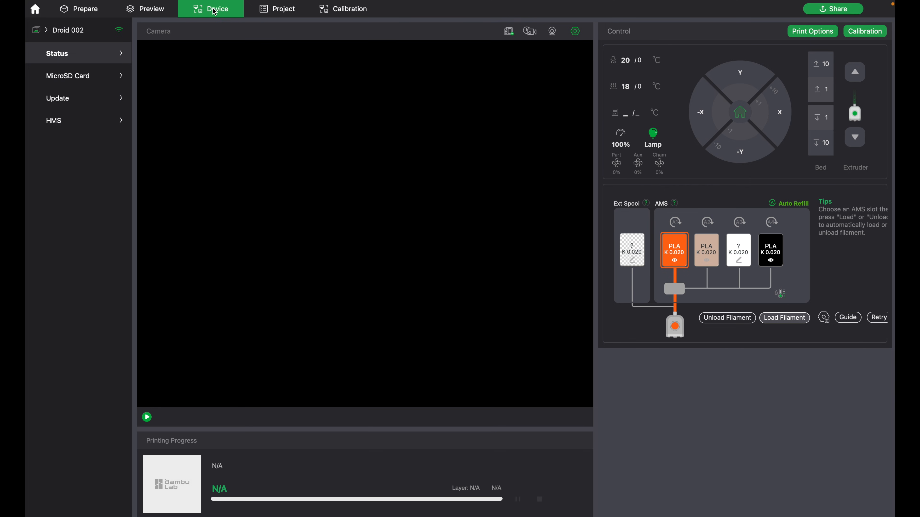
pyautogui.click(78, 33)
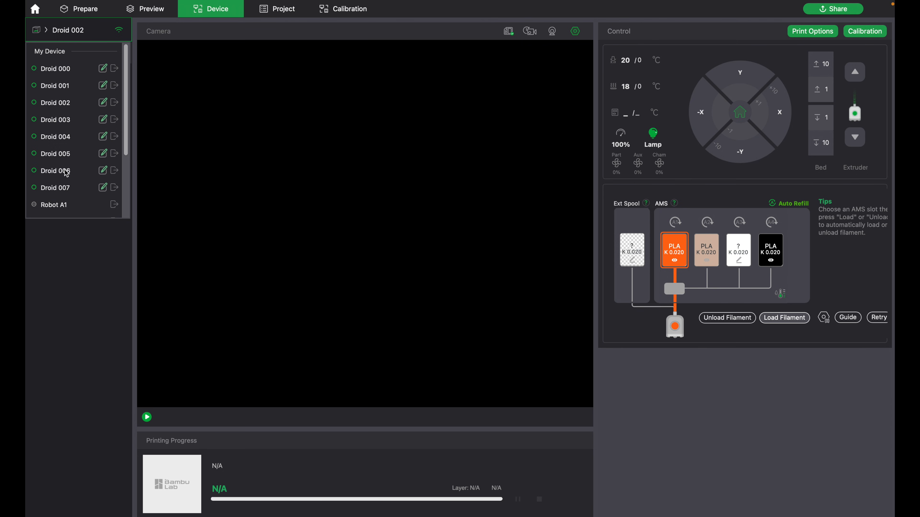
pyautogui.click(55, 171)
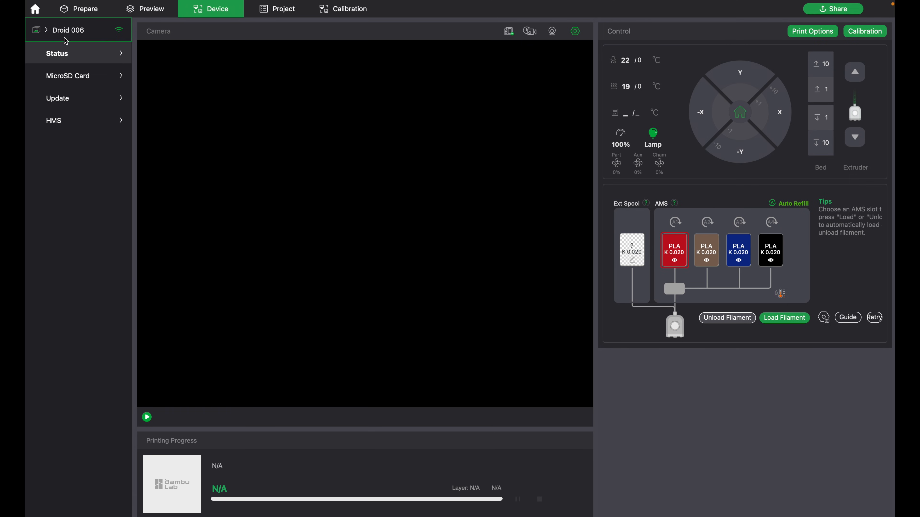
pyautogui.click(95, 15)
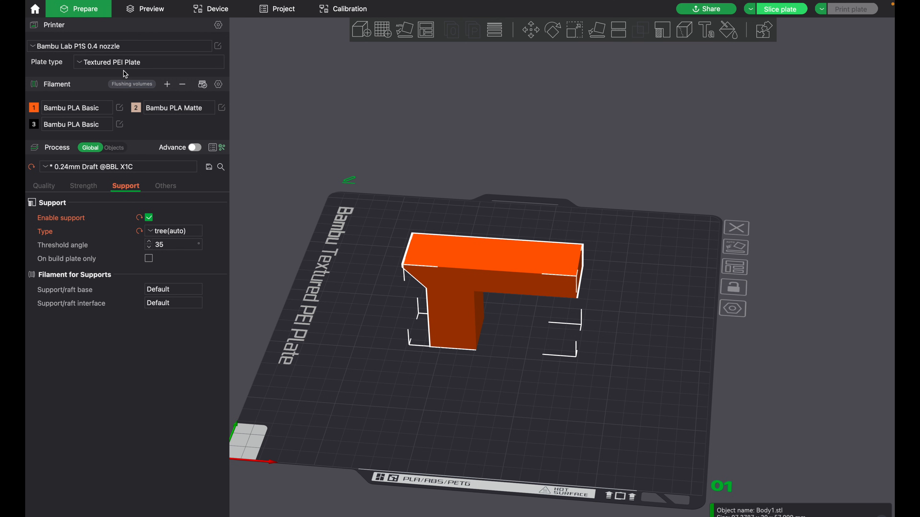
pyautogui.click(203, 85)
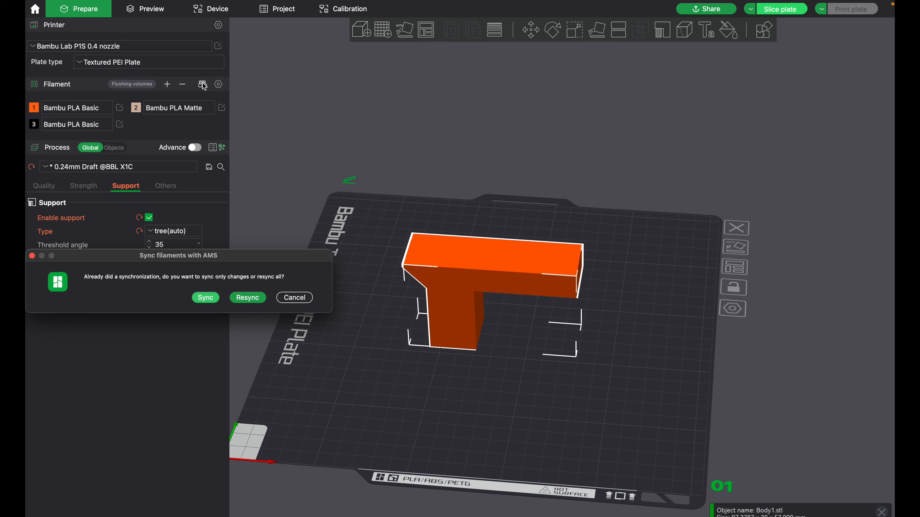
pyautogui.click(210, 296)
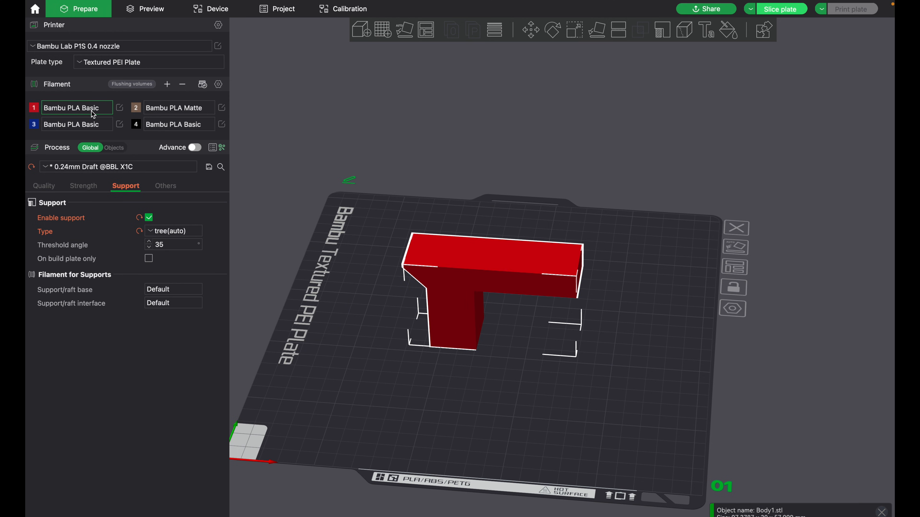
# - Review the AMS filament choices for filament 1 and change its display colour to orange-red
pyautogui.click(65, 112)
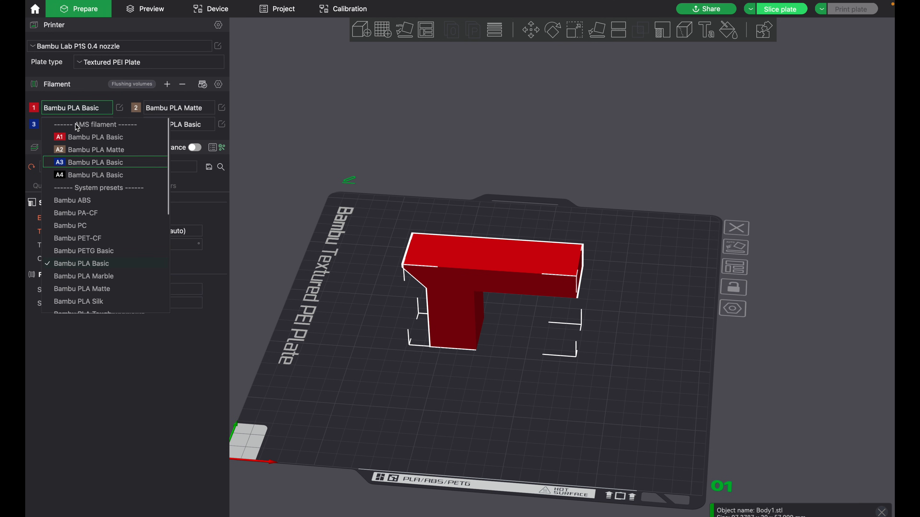
pyautogui.click(217, 323)
pyautogui.click(36, 109)
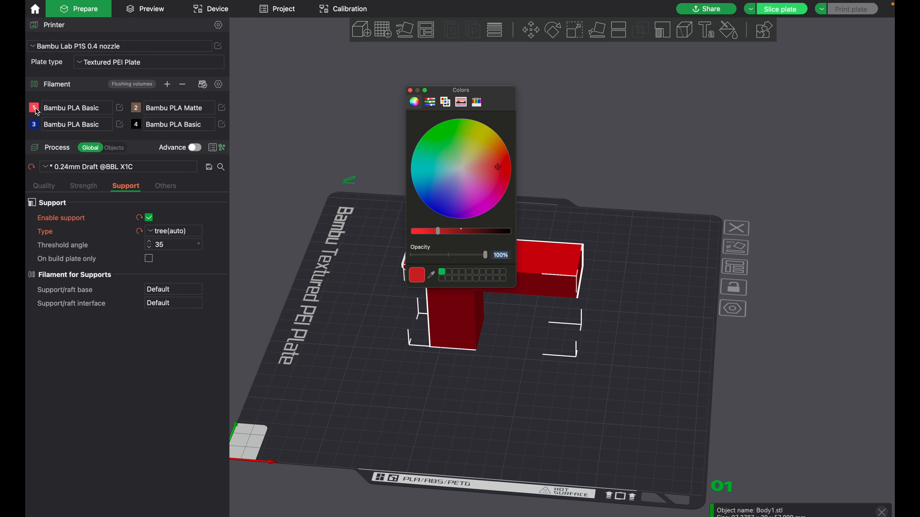
pyautogui.moveTo(458, 182); pyautogui.dragTo(491, 161)
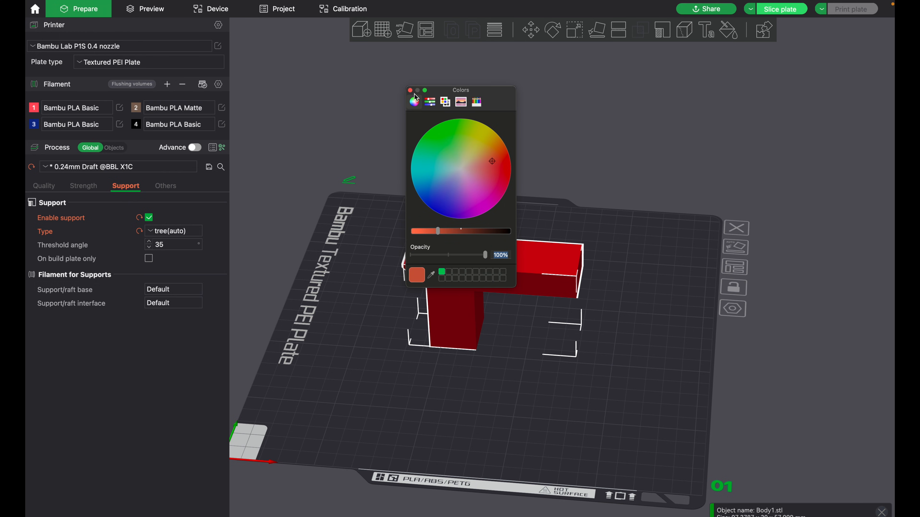
pyautogui.click(409, 90)
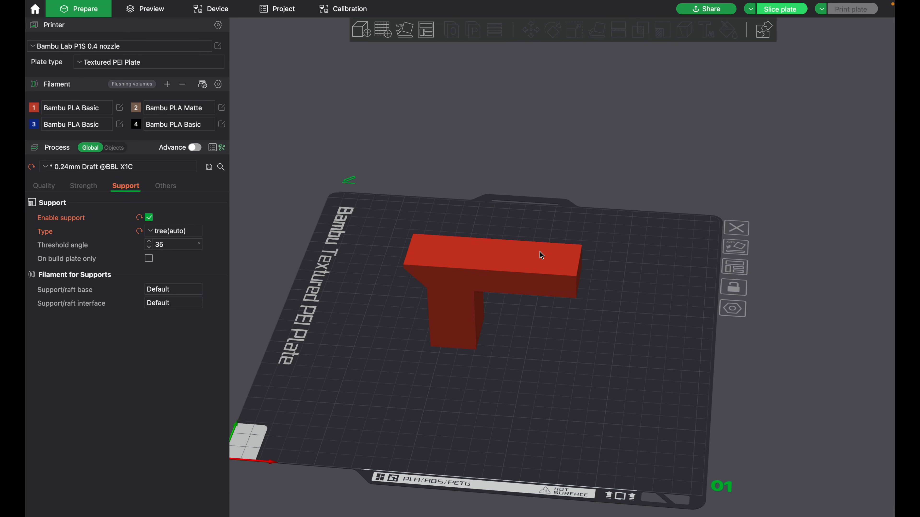
# - Review the part on the plate, its strength and quality settings, the layer-height presets and the plate types
pyautogui.click(487, 271)
pyautogui.moveTo(529, 372); pyautogui.dragTo(524, 372)
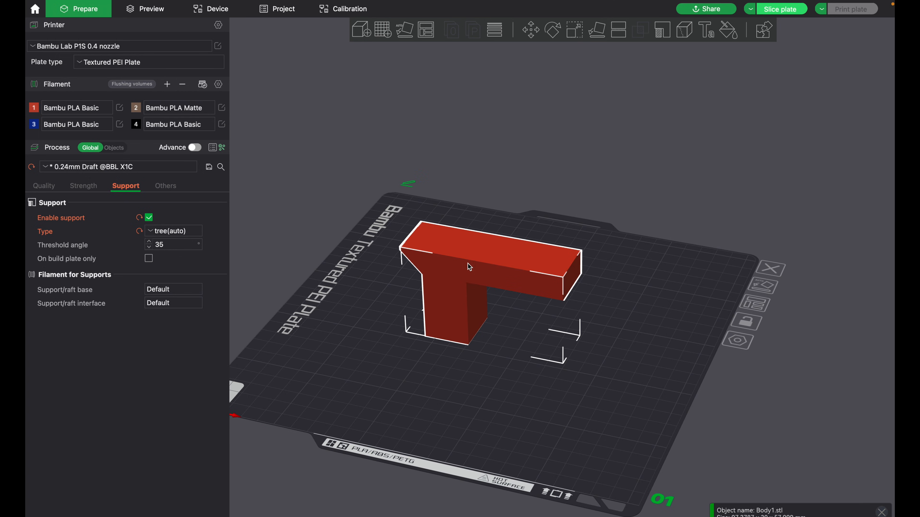
pyautogui.moveTo(456, 375); pyautogui.dragTo(452, 385)
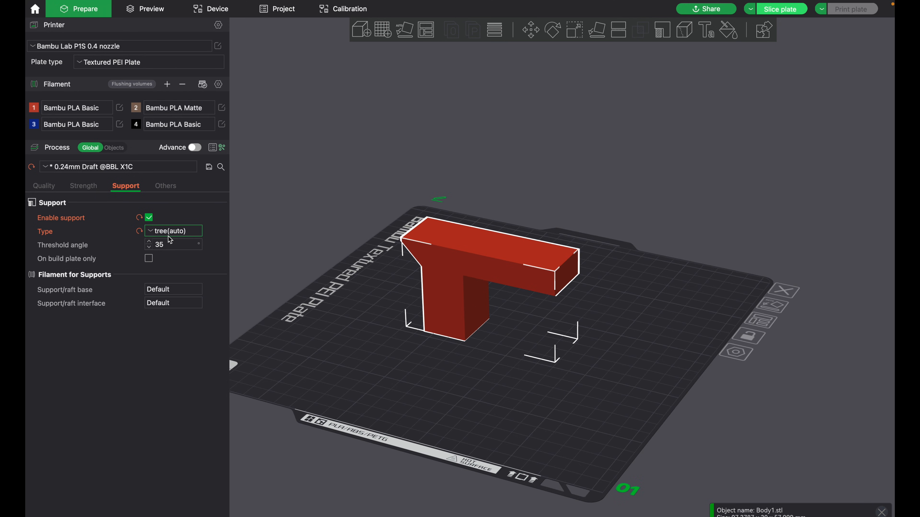
pyautogui.click(85, 186)
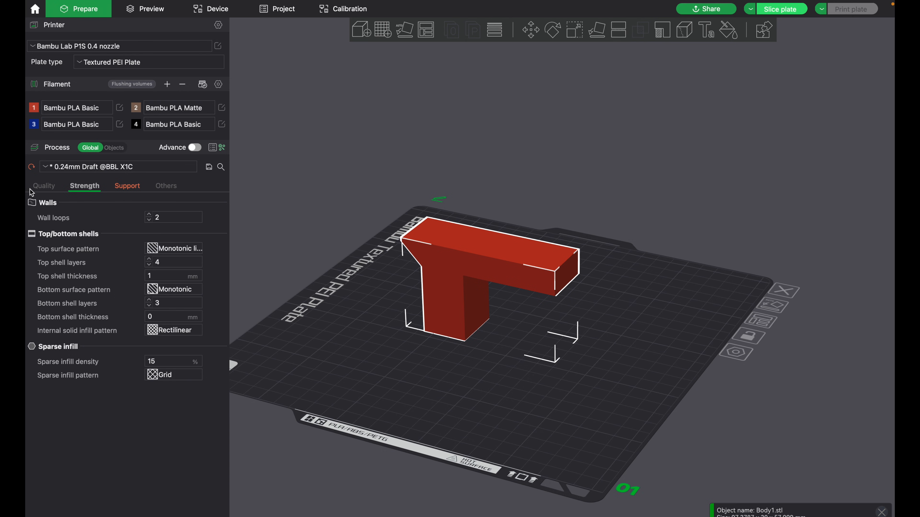
pyautogui.click(39, 188)
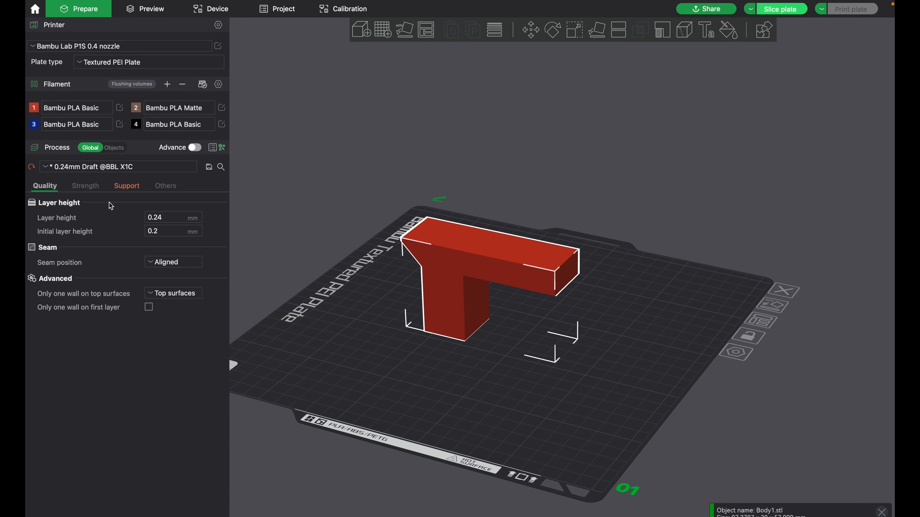
pyautogui.click(80, 171)
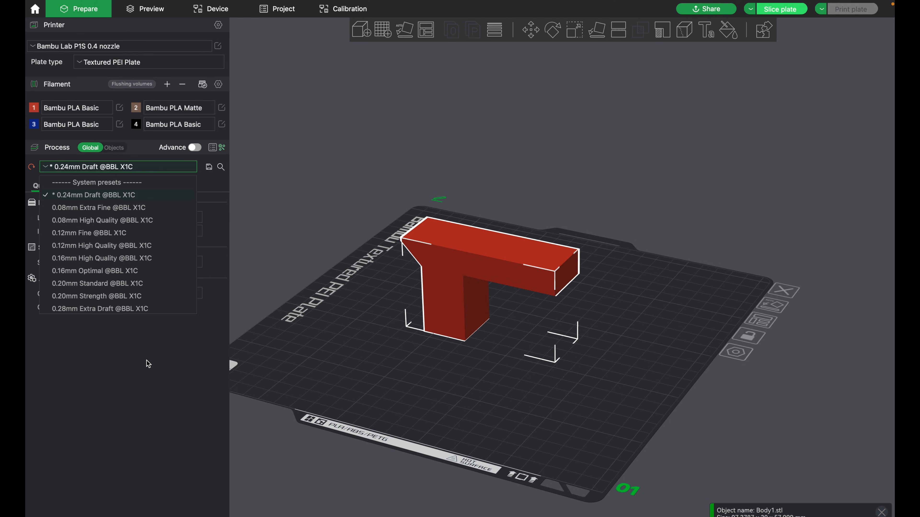
pyautogui.click(278, 329)
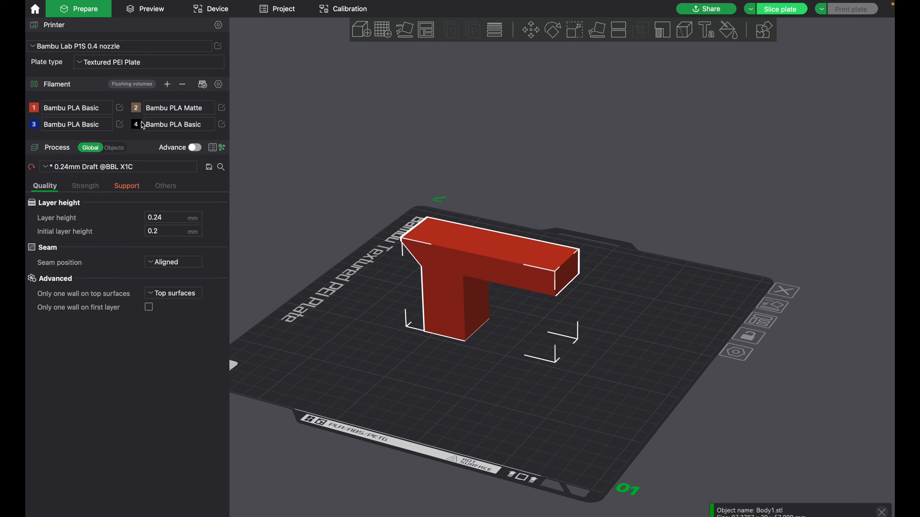
pyautogui.click(110, 64)
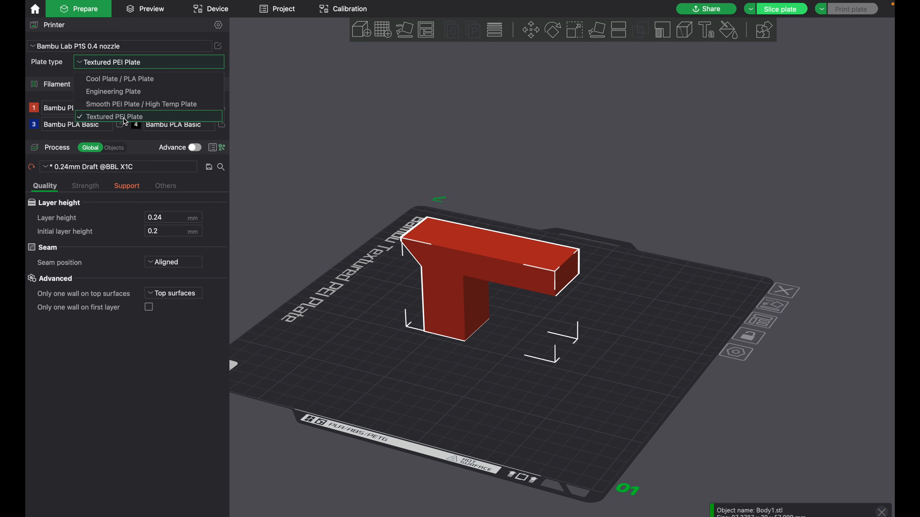
pyautogui.click(331, 140)
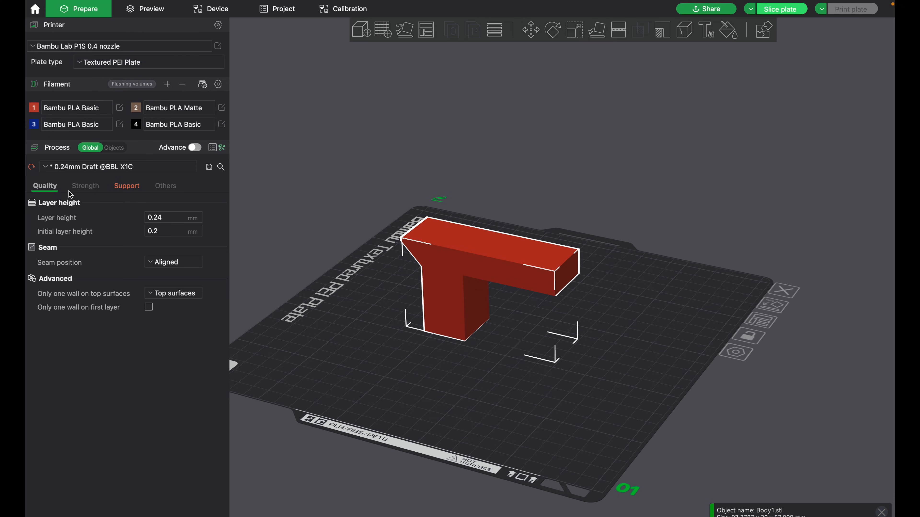
# - Slice the plate and send the print job to Droid 006 with filament slot A1, bed leveling and AMS enabled
pyautogui.click(792, 10)
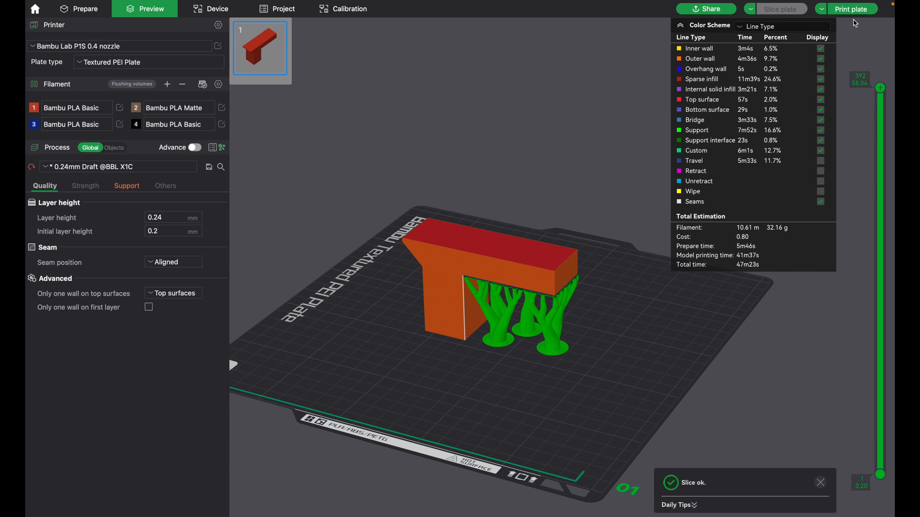
pyautogui.click(851, 9)
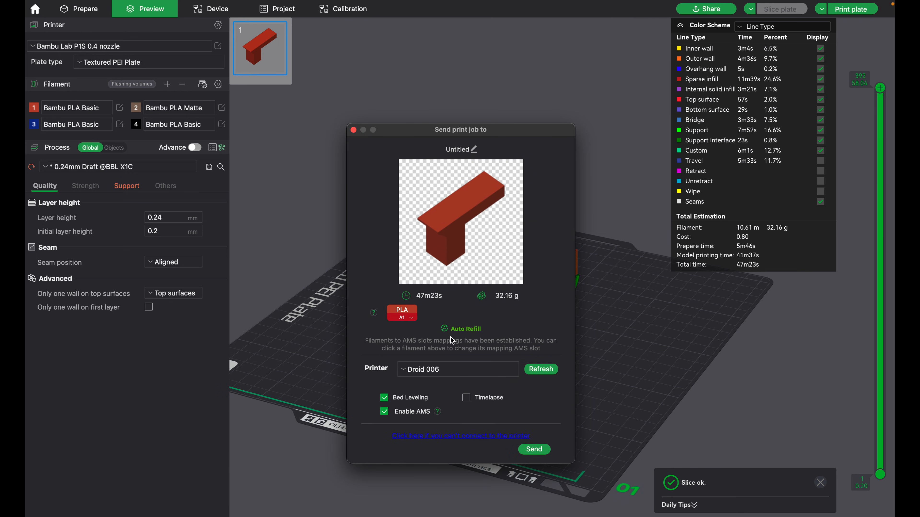
pyautogui.click(403, 322)
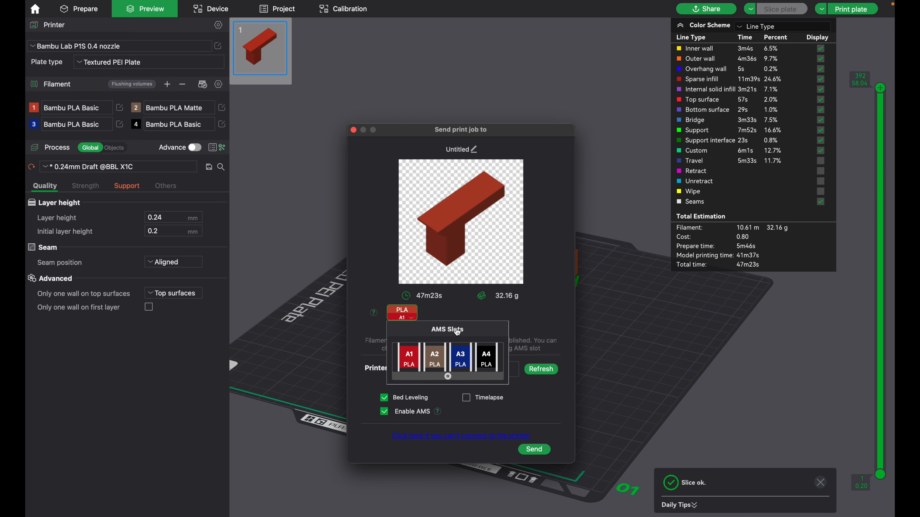
pyautogui.click(446, 318)
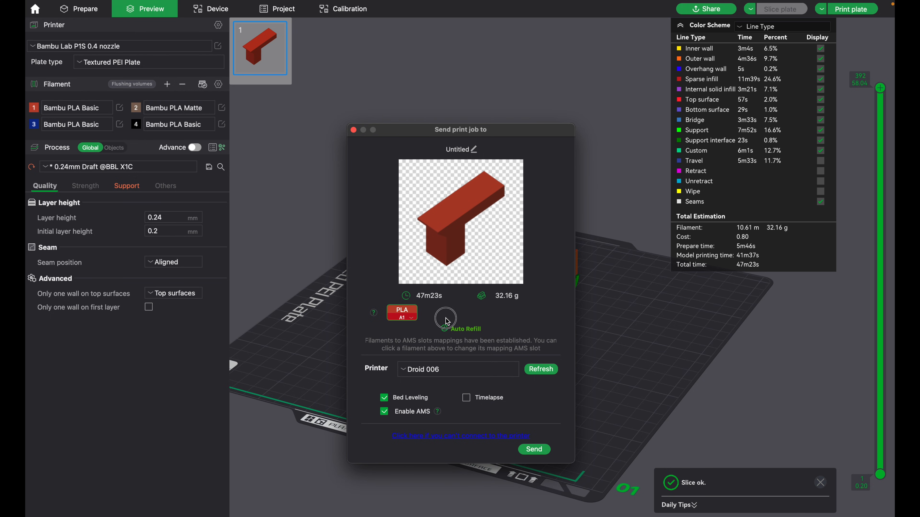
pyautogui.click(533, 450)
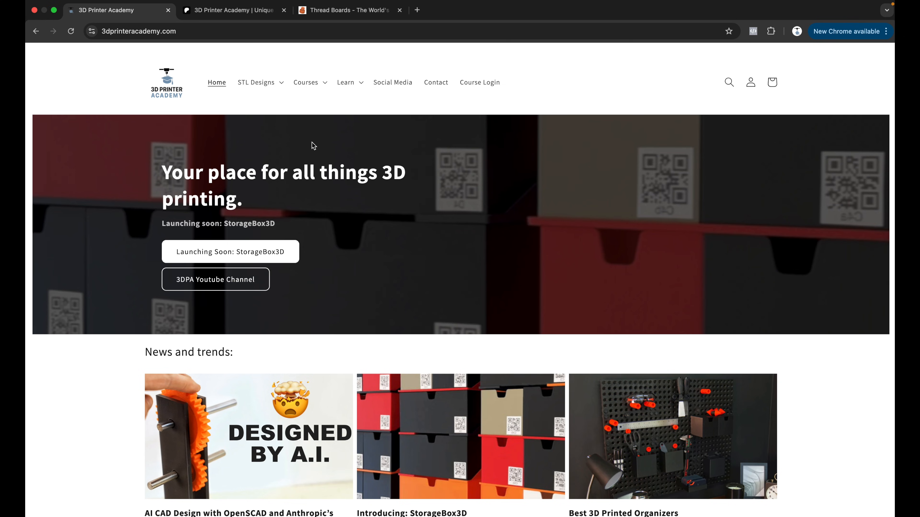
# - Switch to the 3D Printer Academy website in Chrome and look over the topics offered under Learn
pyautogui.click(345, 83)
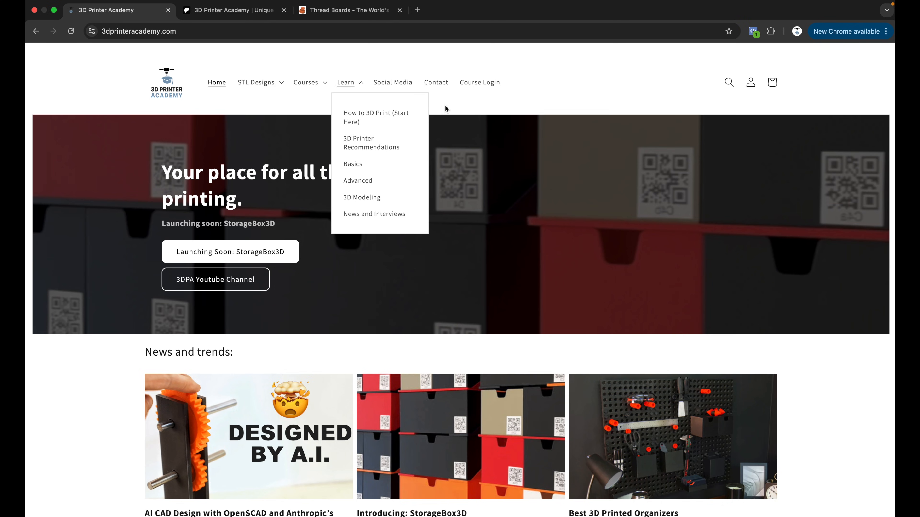
pyautogui.click(459, 101)
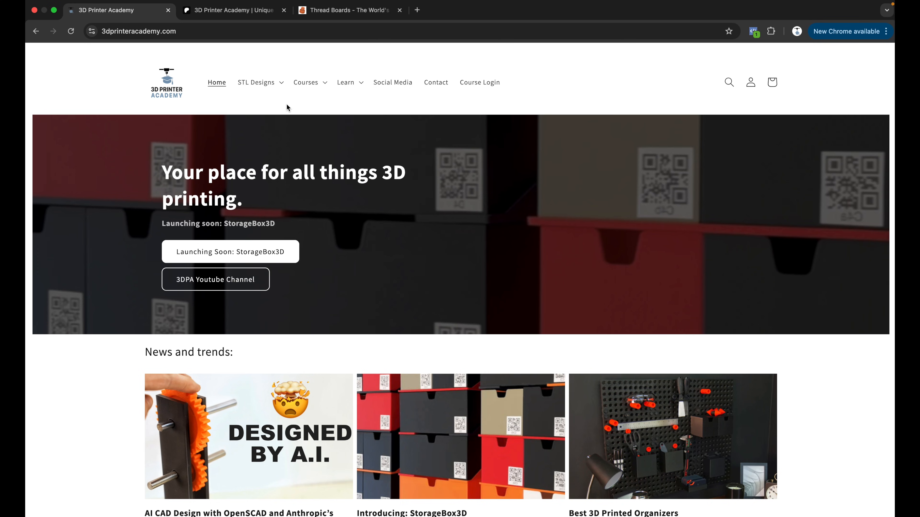